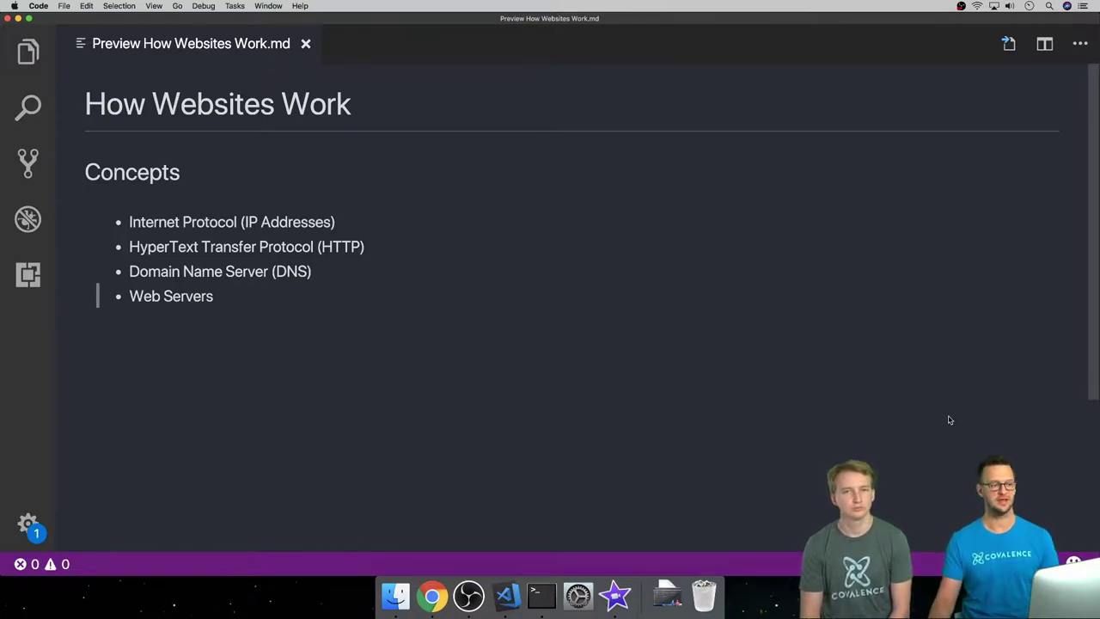
Step: Switch to Chrome and load google.com in the open blank tab
click(432, 595)
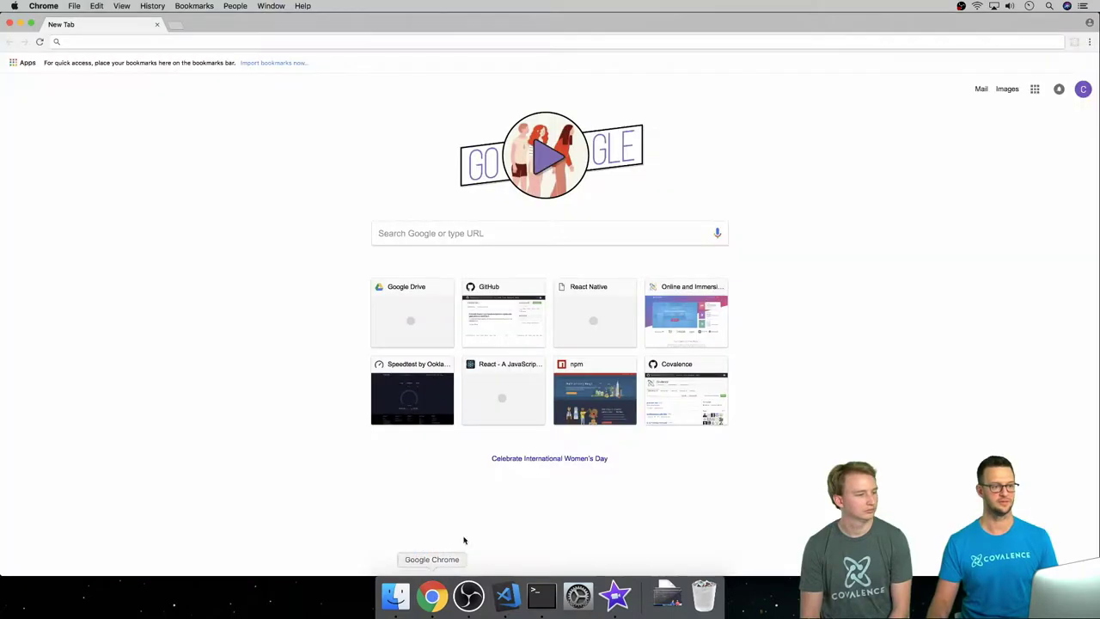
click(211, 39)
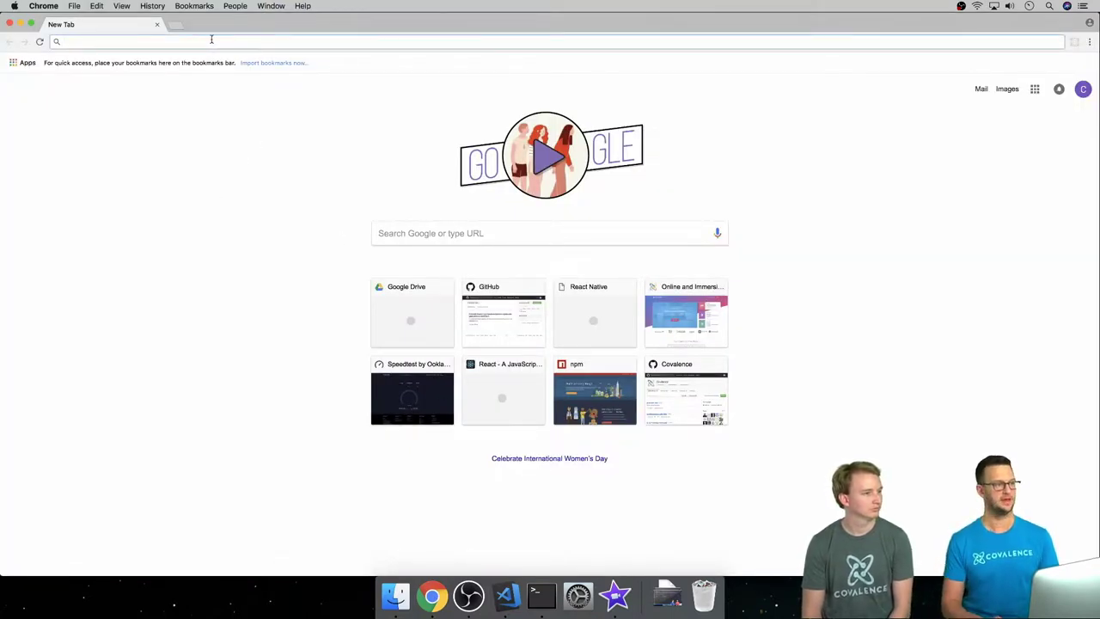
text(google.com)
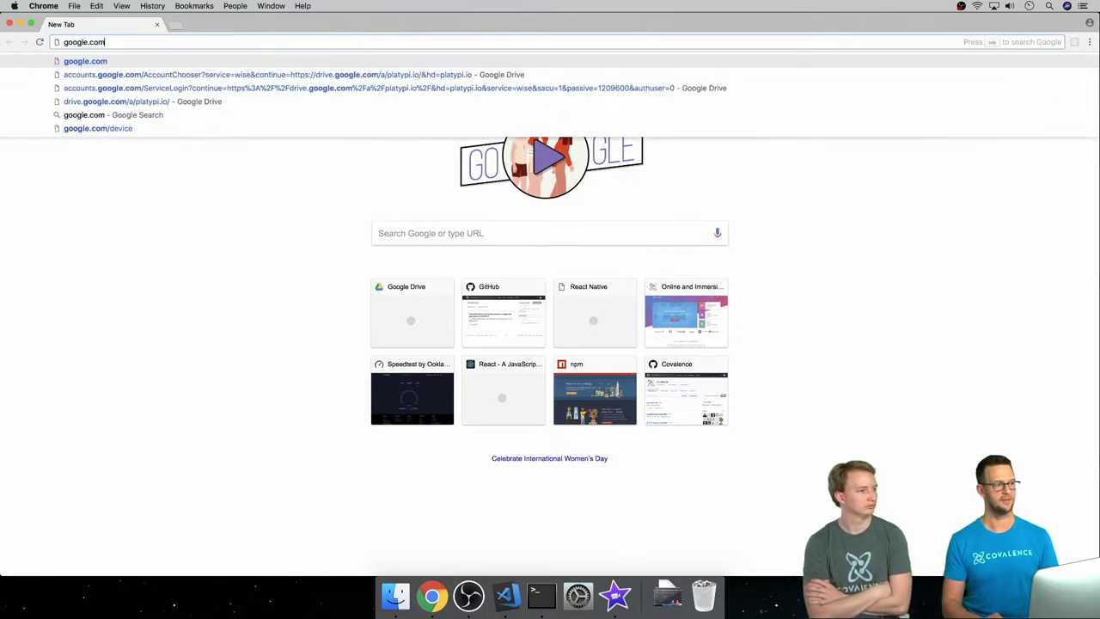
key(Return)
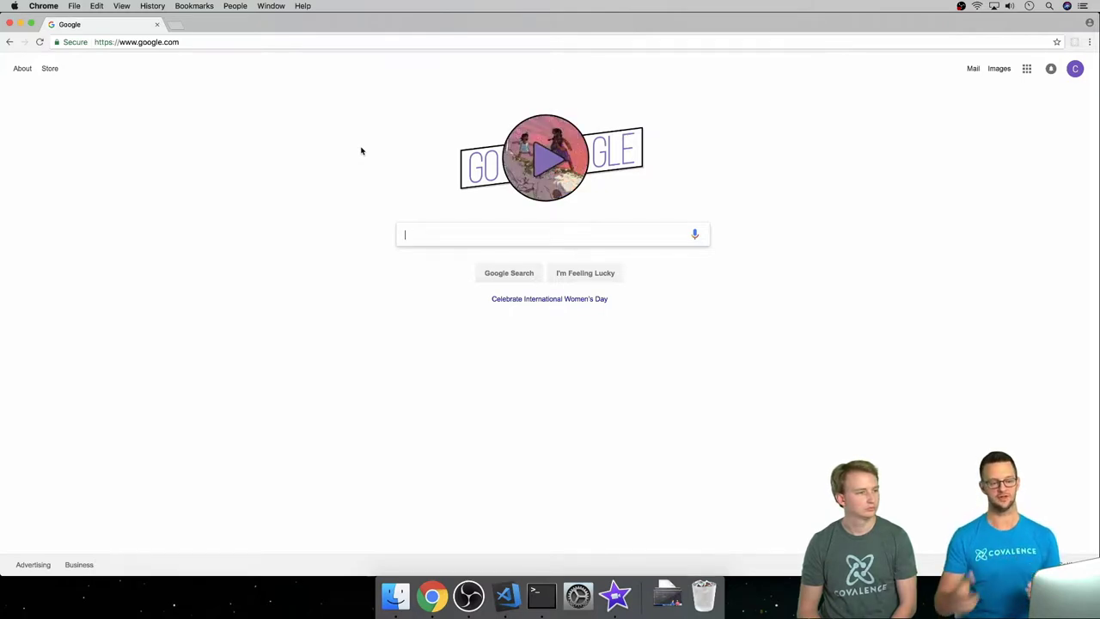
Step: Open a new Terminal window, enlarge its text by five levels and move the window higher over the browser
right_click(541, 595)
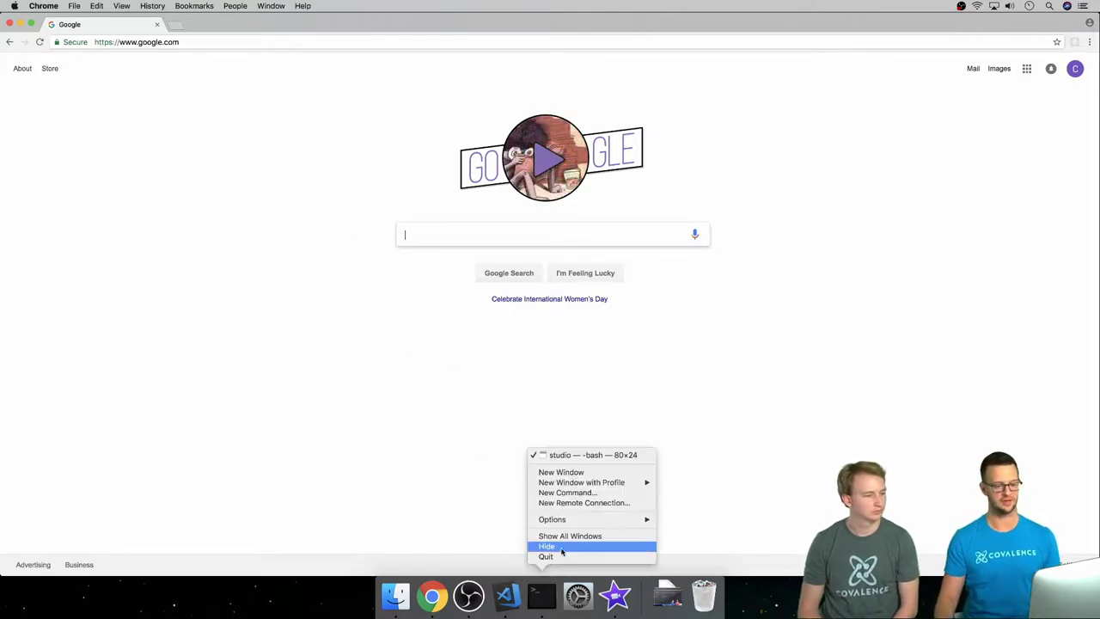
click(560, 472)
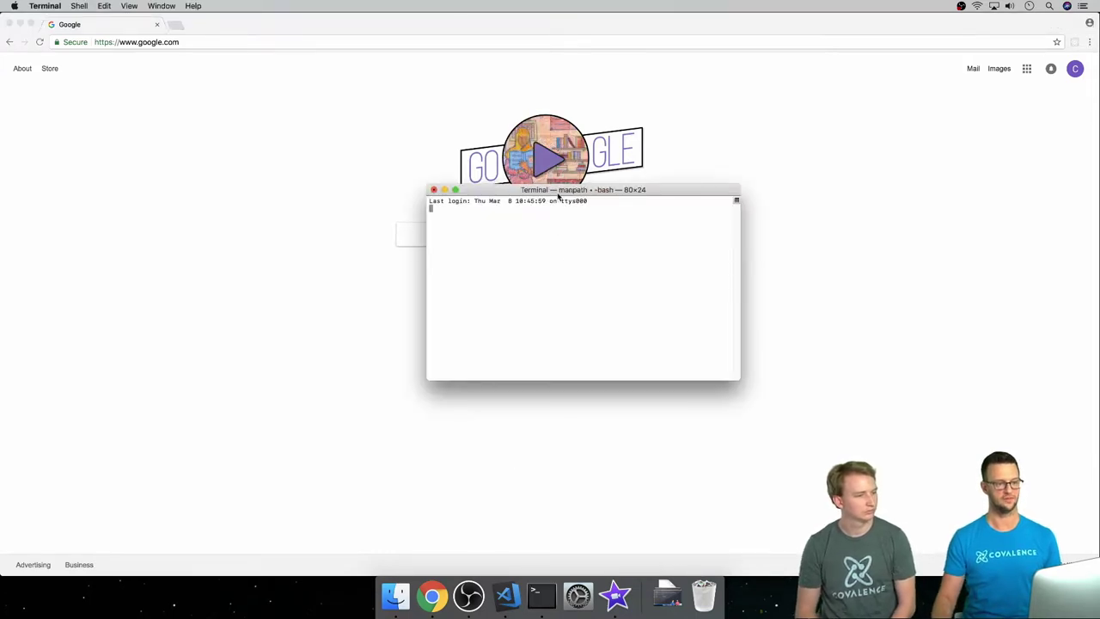
drag(558, 197, 472, 140)
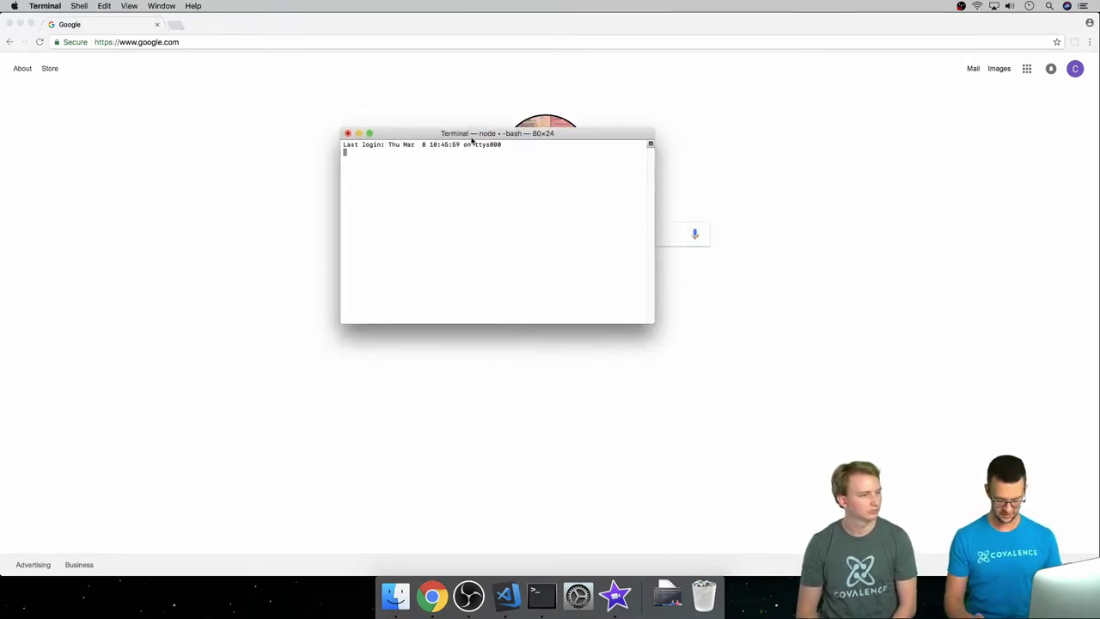
key(super+plus)
key(super+plus)
key(super+plus)
key(super+plus)
key(super+plus)
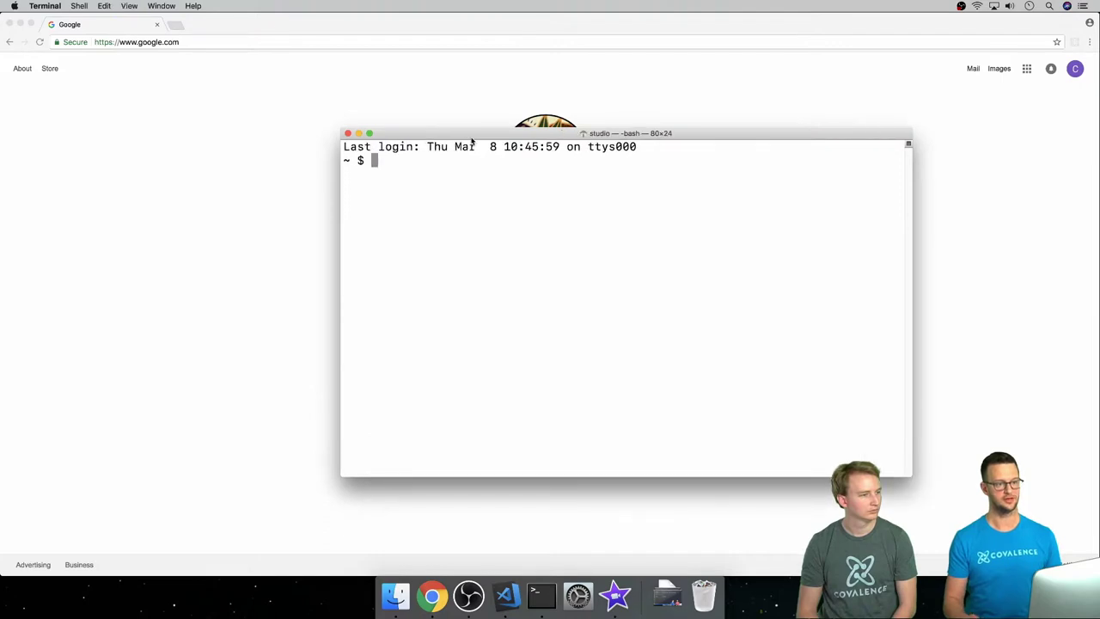
drag(520, 139, 457, 64)
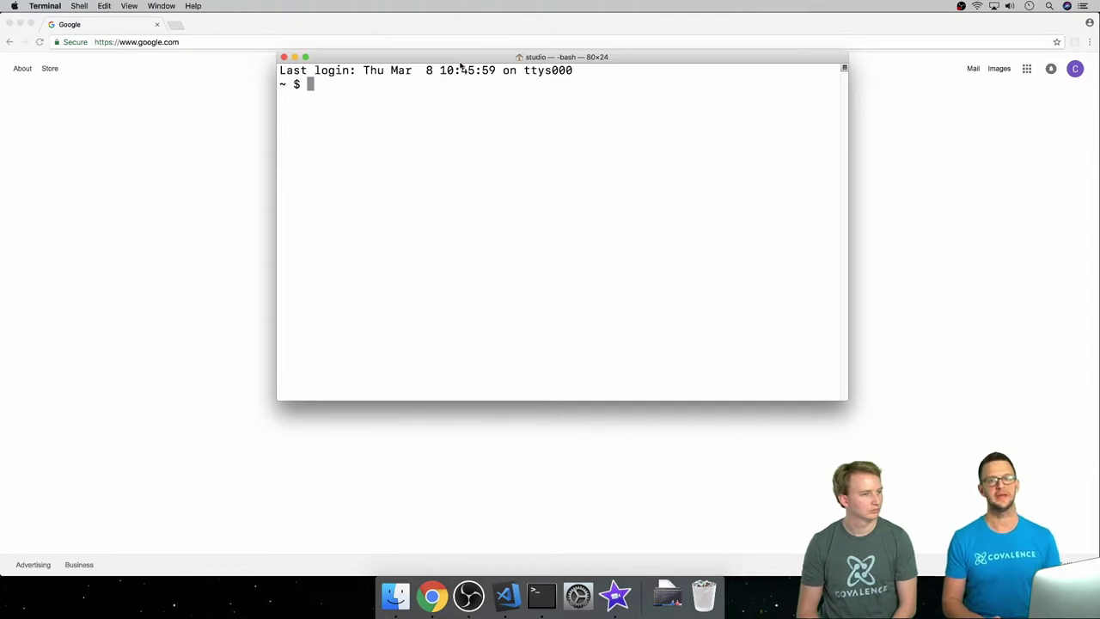
Step: Ping google.com from the shell and stop the ping after a few replies
text(ping google.com)
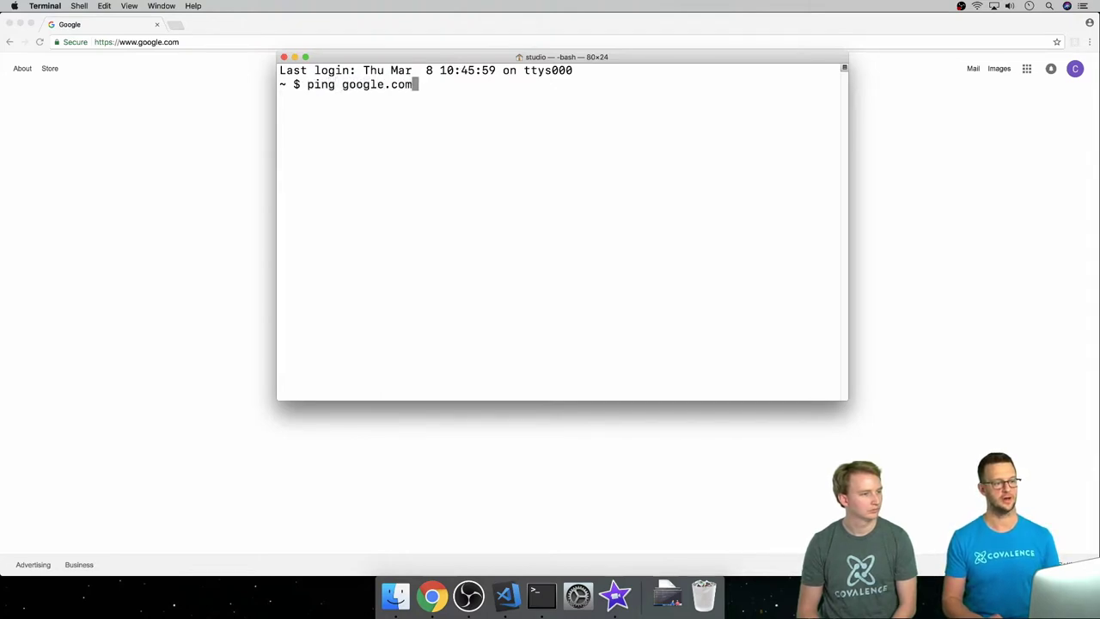
key(Return)
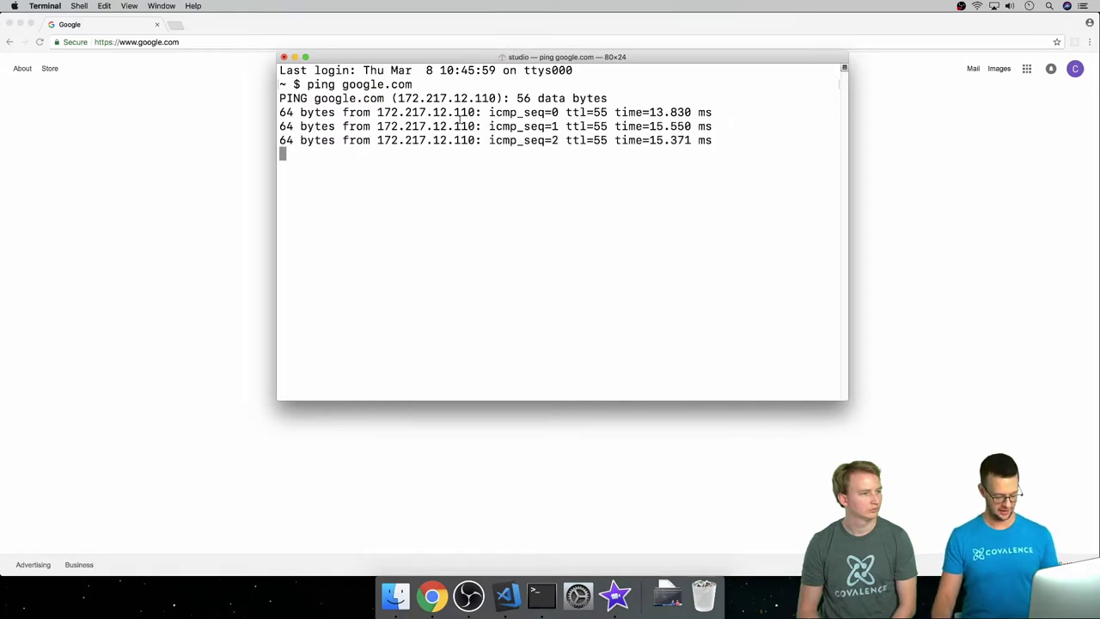
key(ctrl+c)
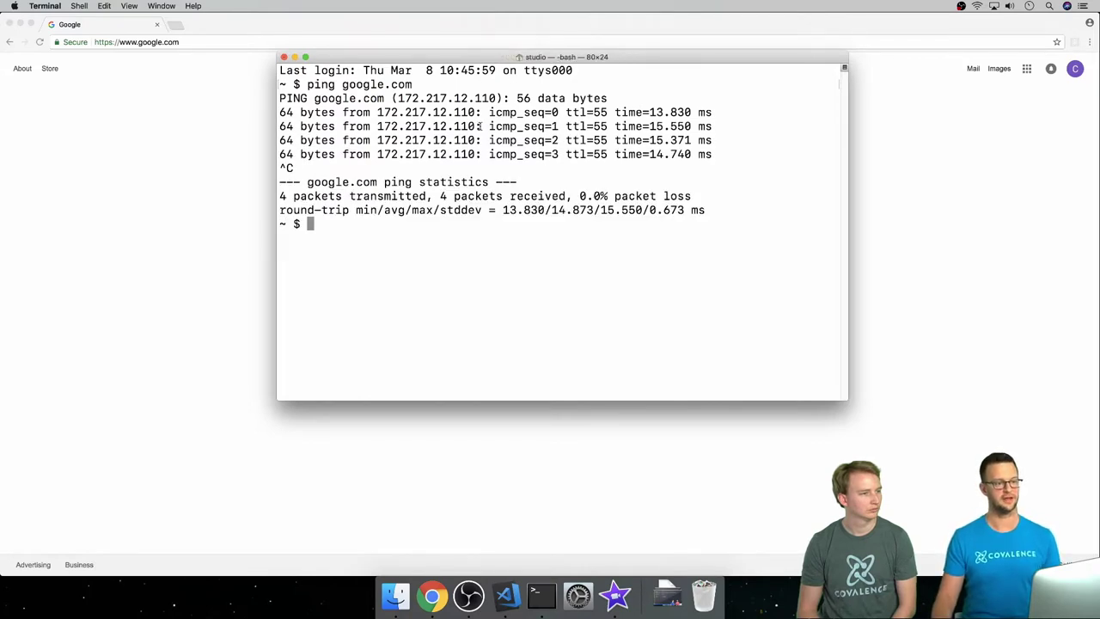
Step: Copy the IP address 172.217.12.110 from the ping replies
drag(476, 126, 377, 127)
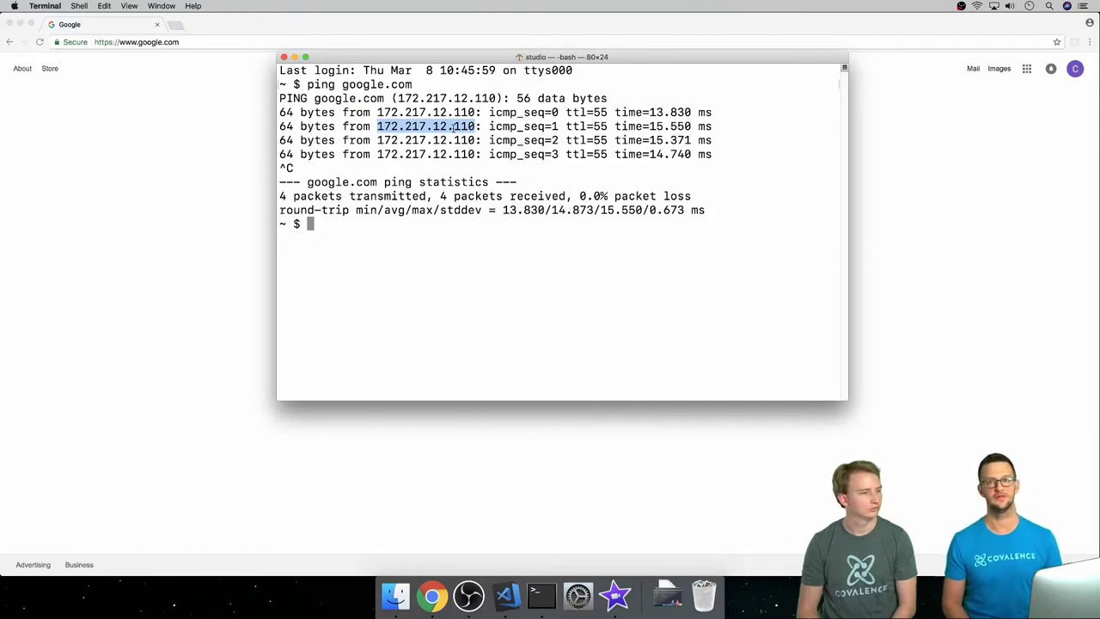
right_click(451, 127)
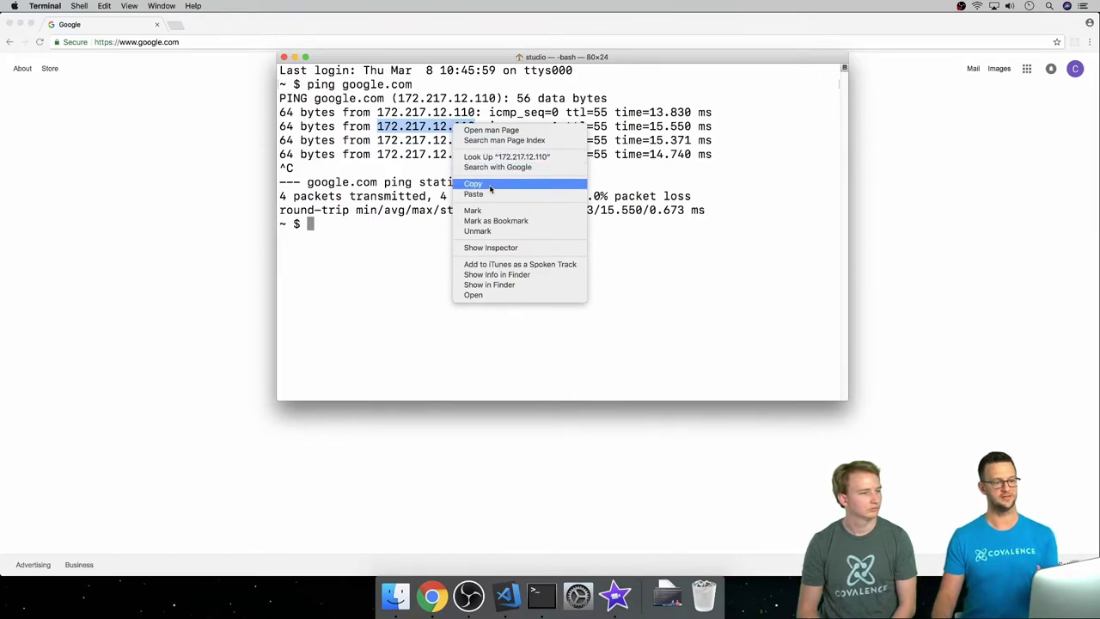
click(489, 184)
Step: Switch back to Chrome and load the copied IP address 172.217.12.110 in a new tab
click(175, 26)
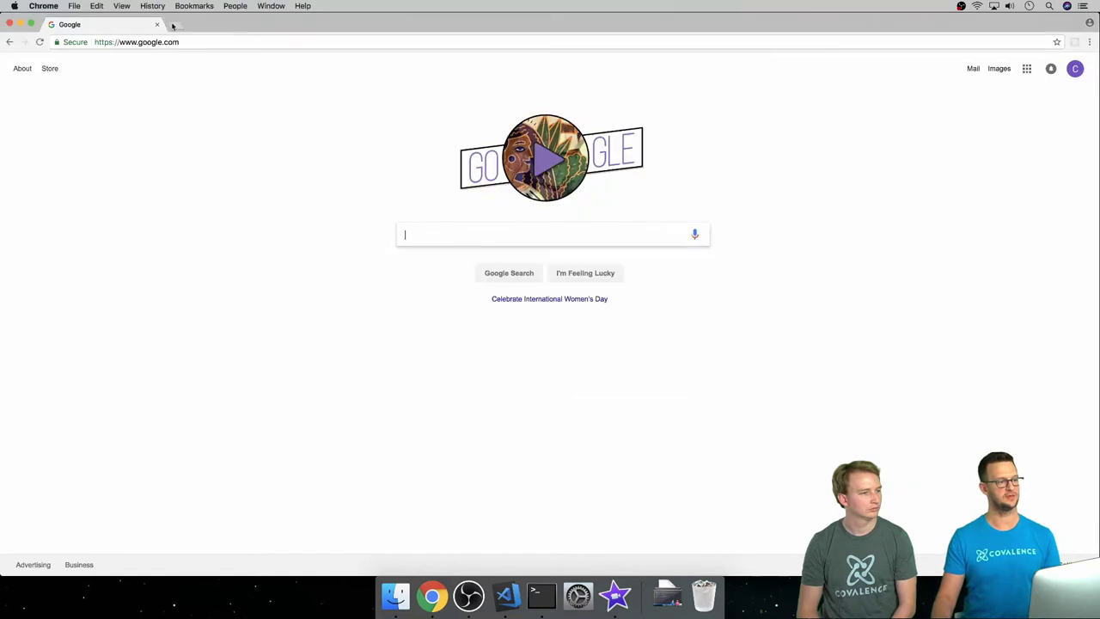
click(175, 25)
key(super+v)
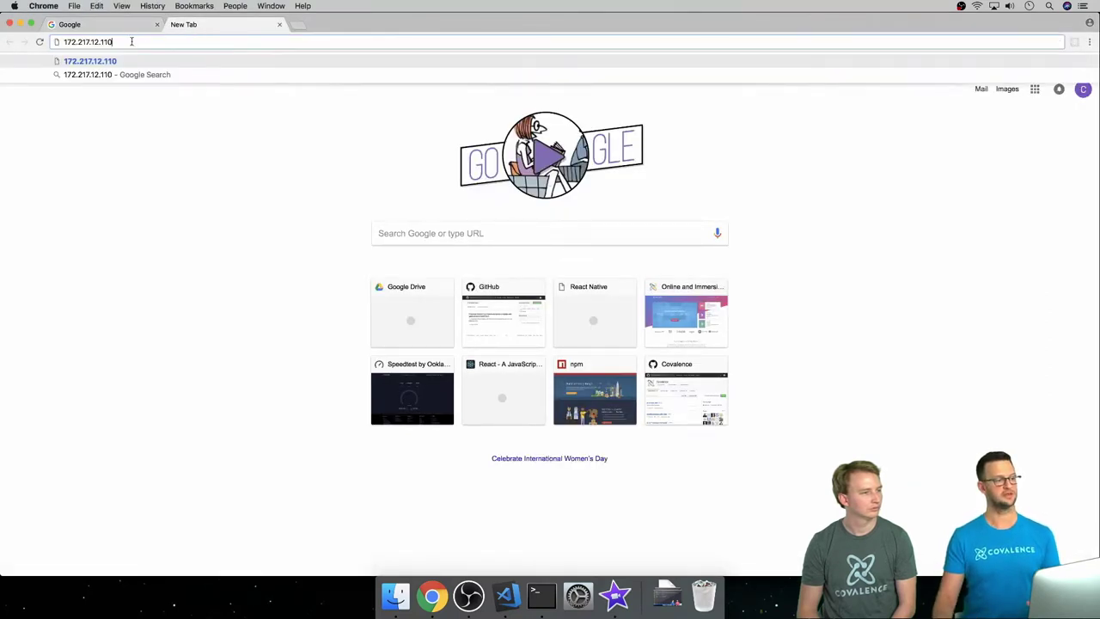
drag(132, 41, 60, 42)
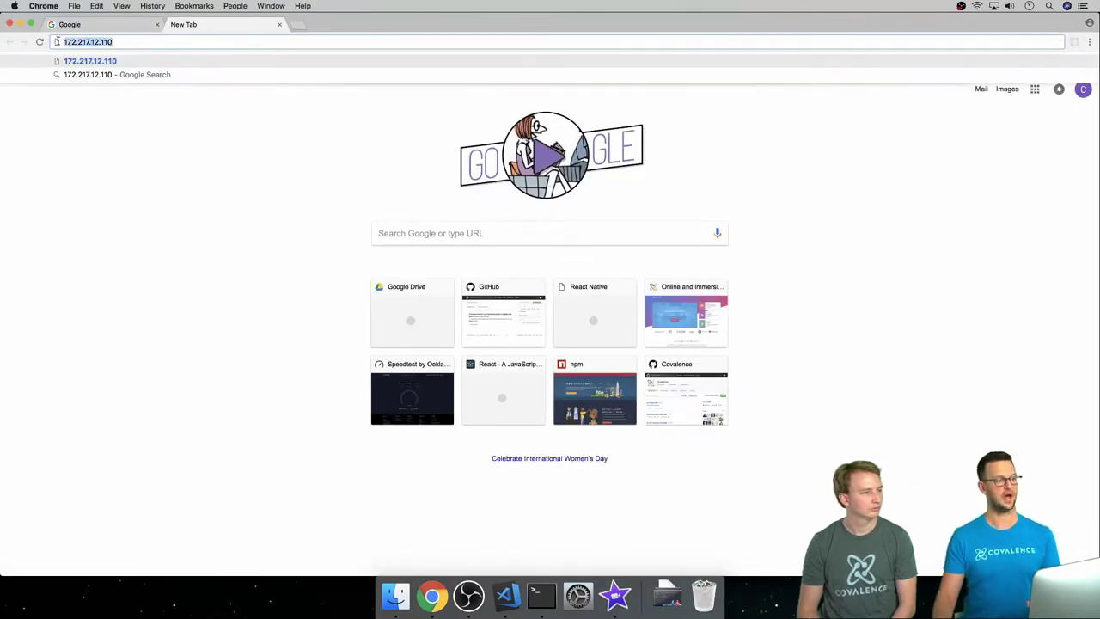
click(136, 42)
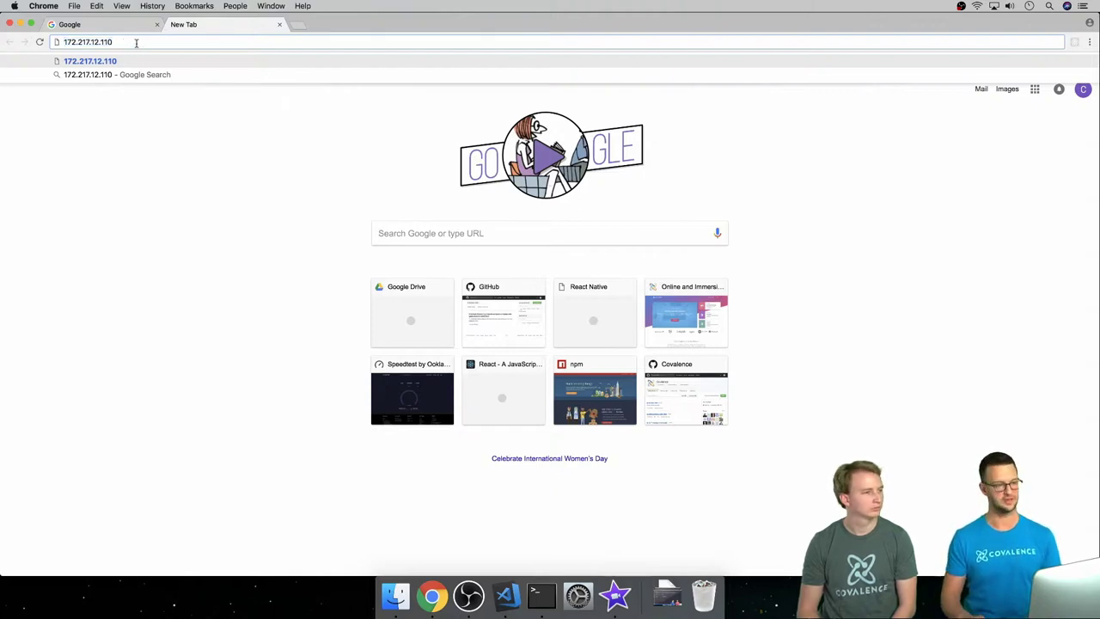
key(Return)
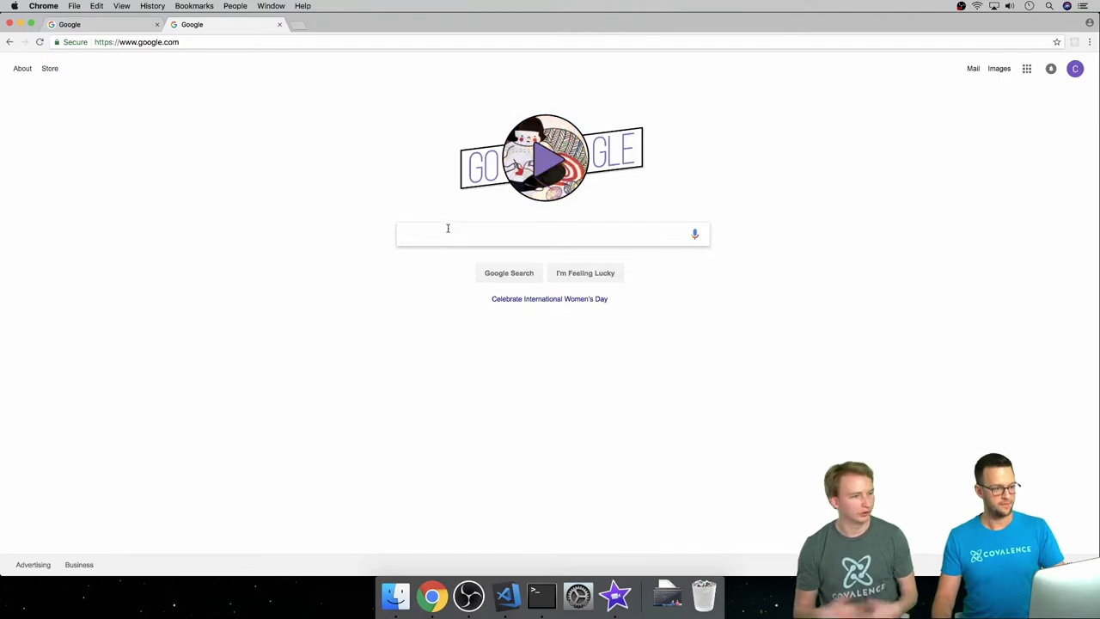
Step: Search Google for "what is my ip" and highlight the public IP address in the results
text(what is my ip)
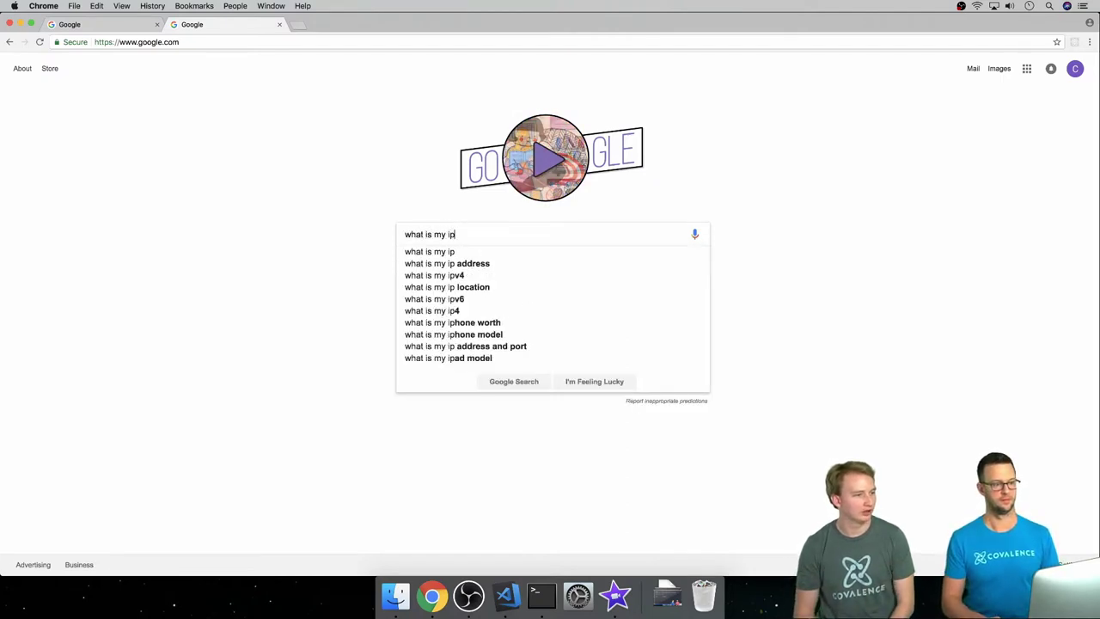
key(Return)
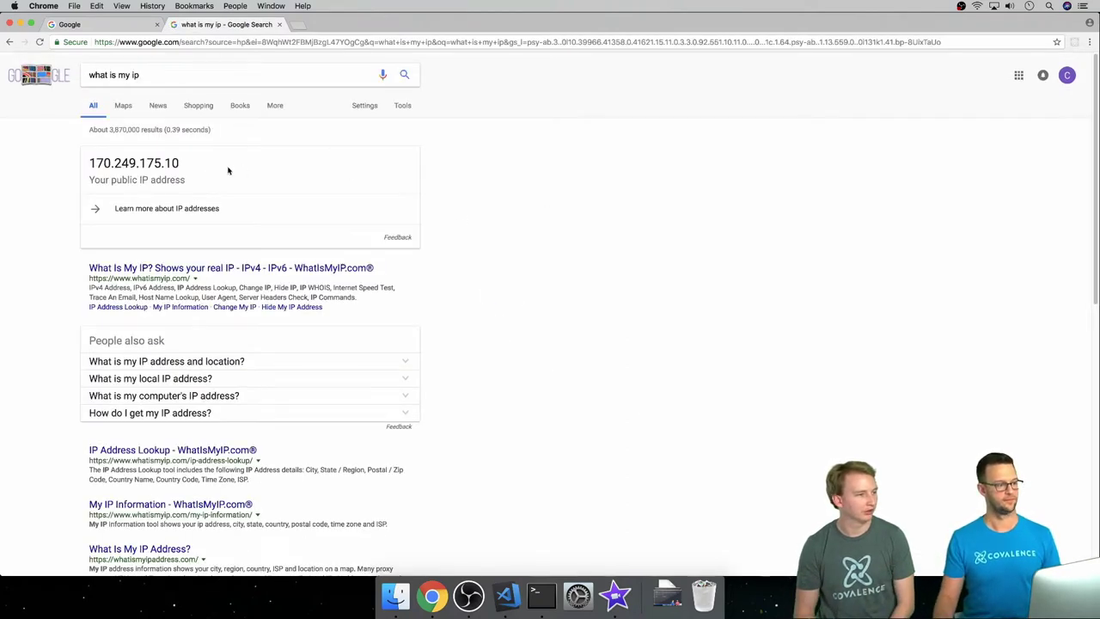
drag(179, 163, 88, 163)
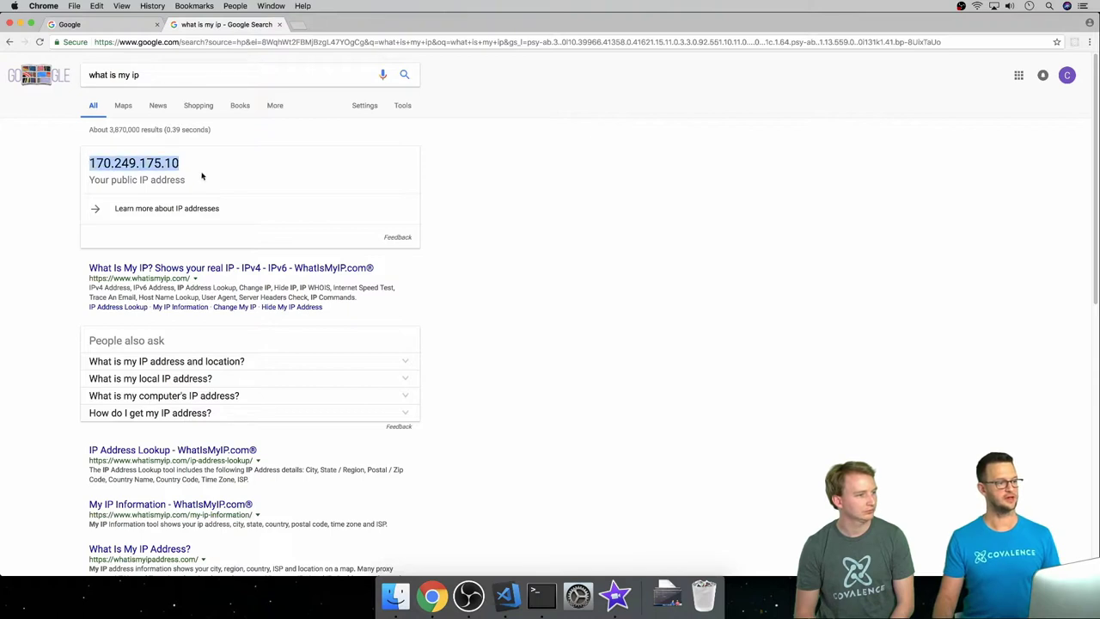
click(454, 173)
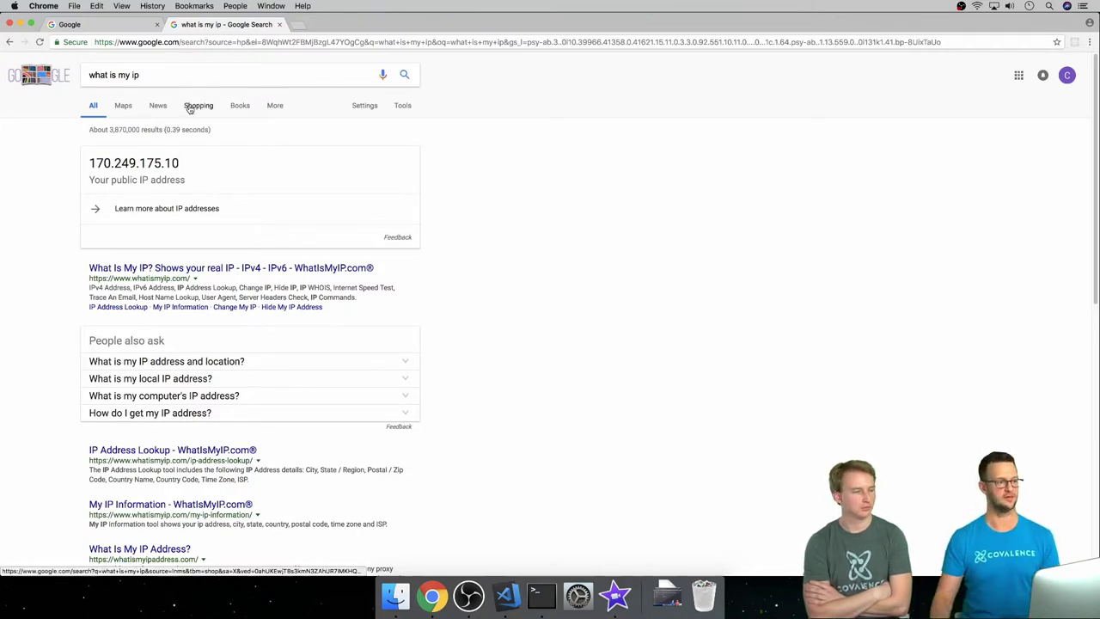
Step: Close the search results tab and load covalence.io in the remaining tab
click(279, 24)
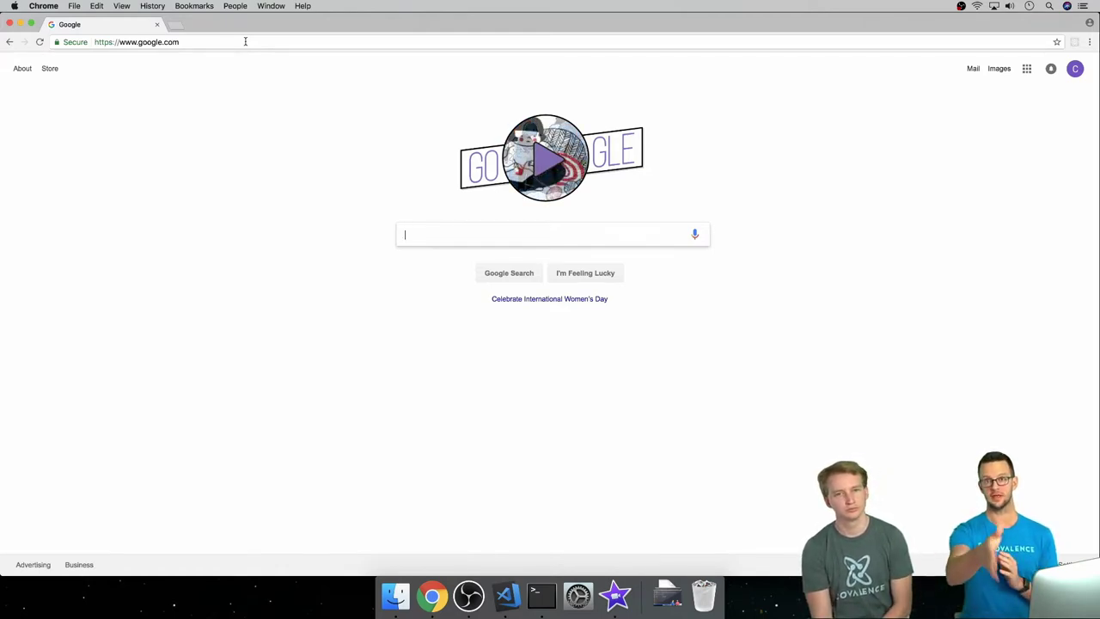
click(244, 41)
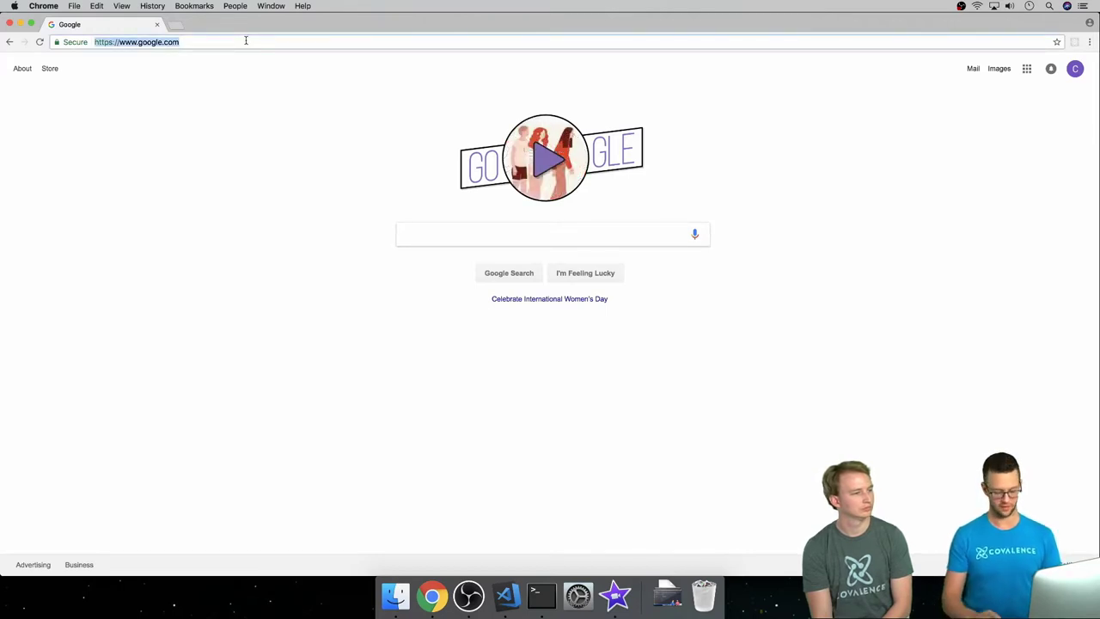
text(covalence.io)
key(Return)
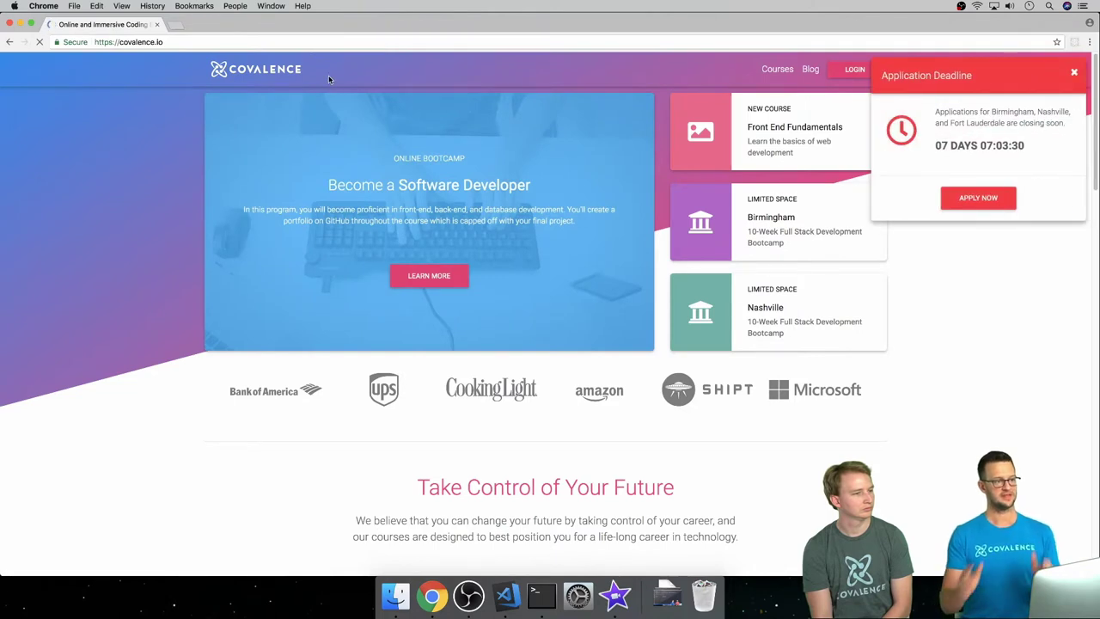
Step: Highlight the domain name part of the Covalence home page's URL
click(186, 41)
click(186, 41)
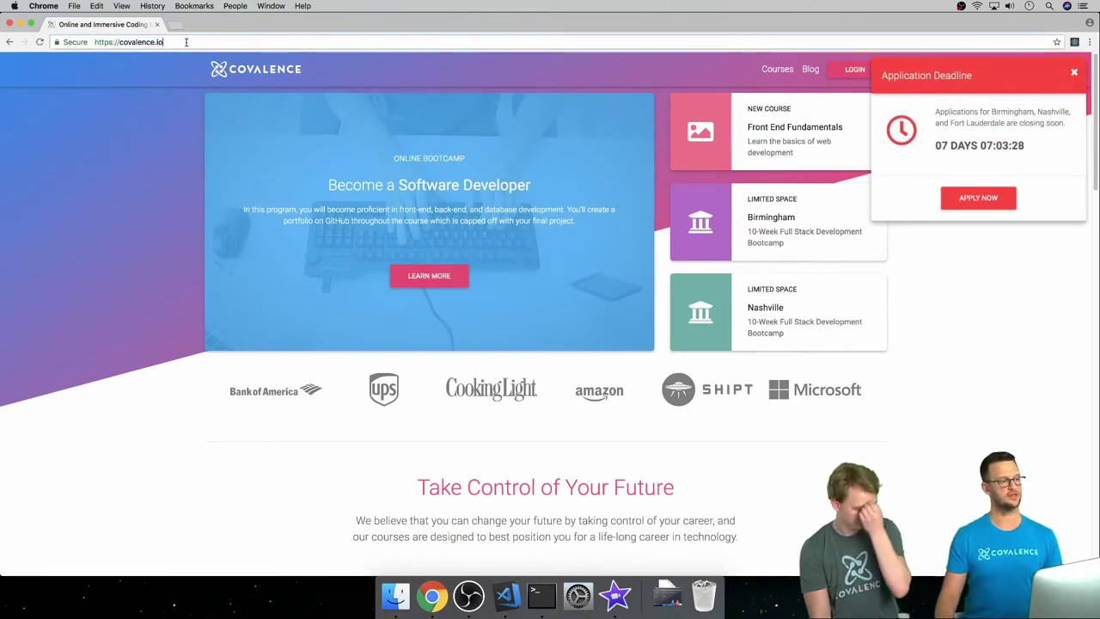
drag(186, 41, 125, 47)
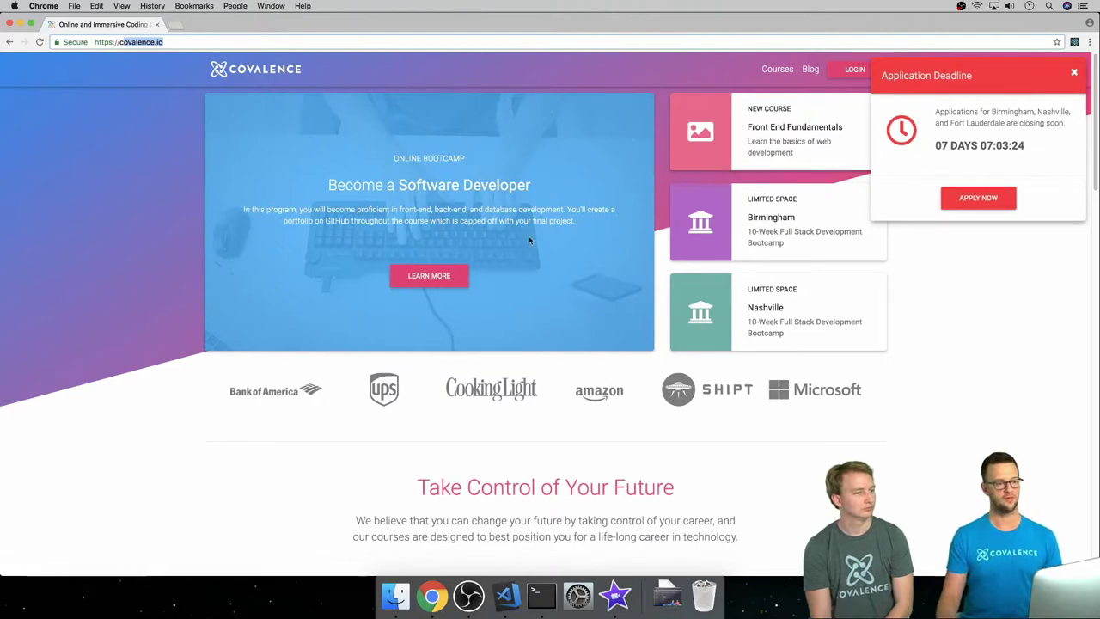
Step: Open the Software Developer online bootcamp's detail page and highlight the path after the domain in its URL
click(429, 275)
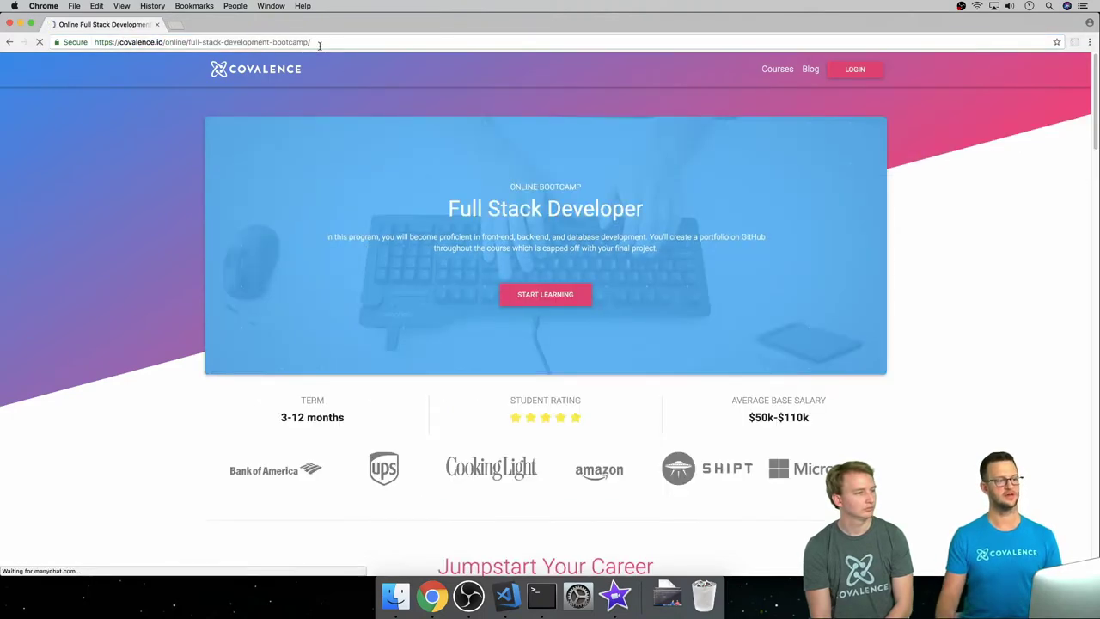
drag(321, 43, 168, 39)
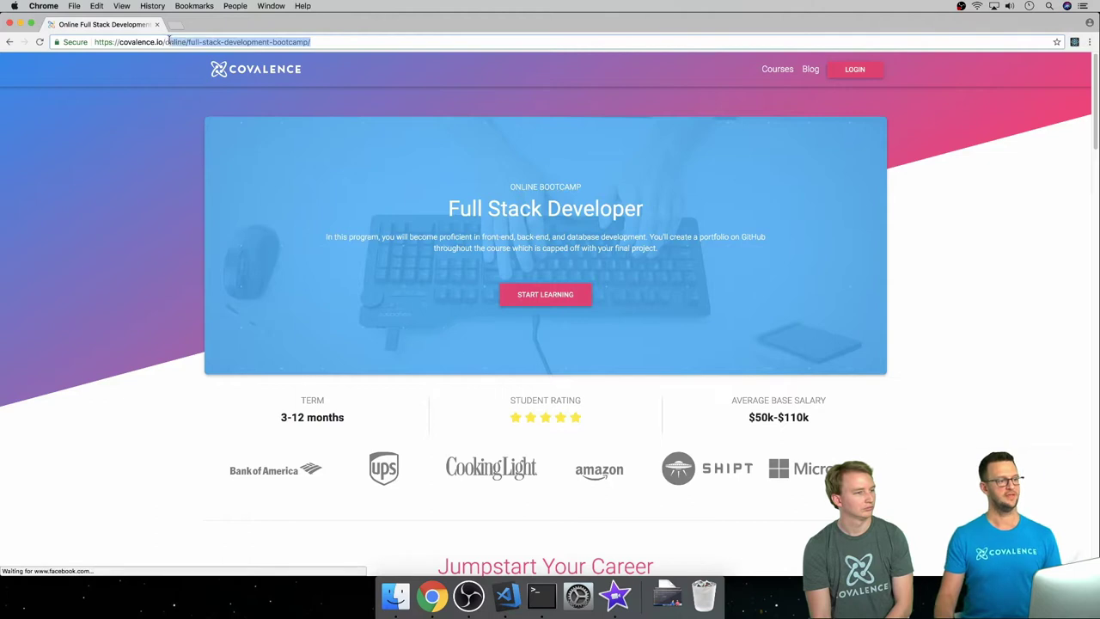
click(110, 41)
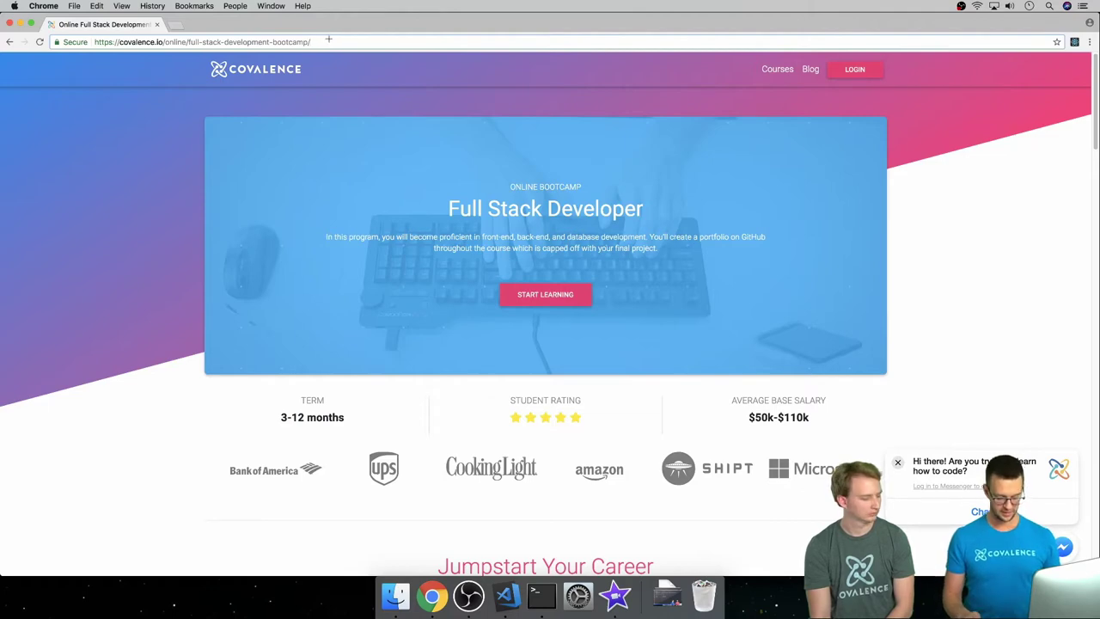
Step: Open the developer tools beside the bootcamp page, narrow them slightly, and set network monitoring to show all request types
key(super+alt+j)
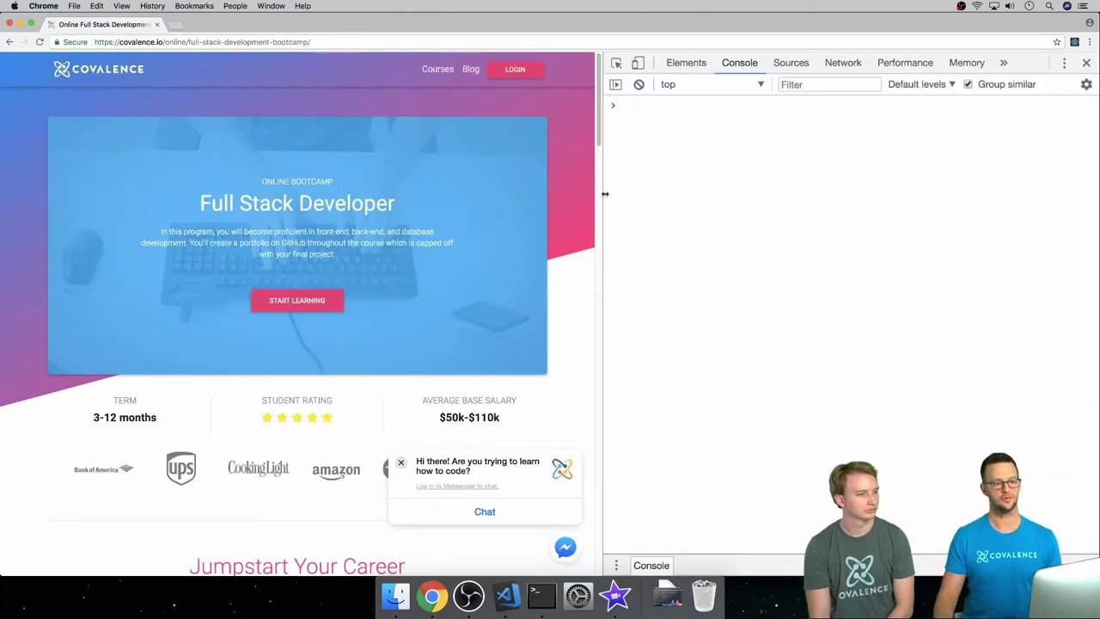
drag(601, 198, 656, 193)
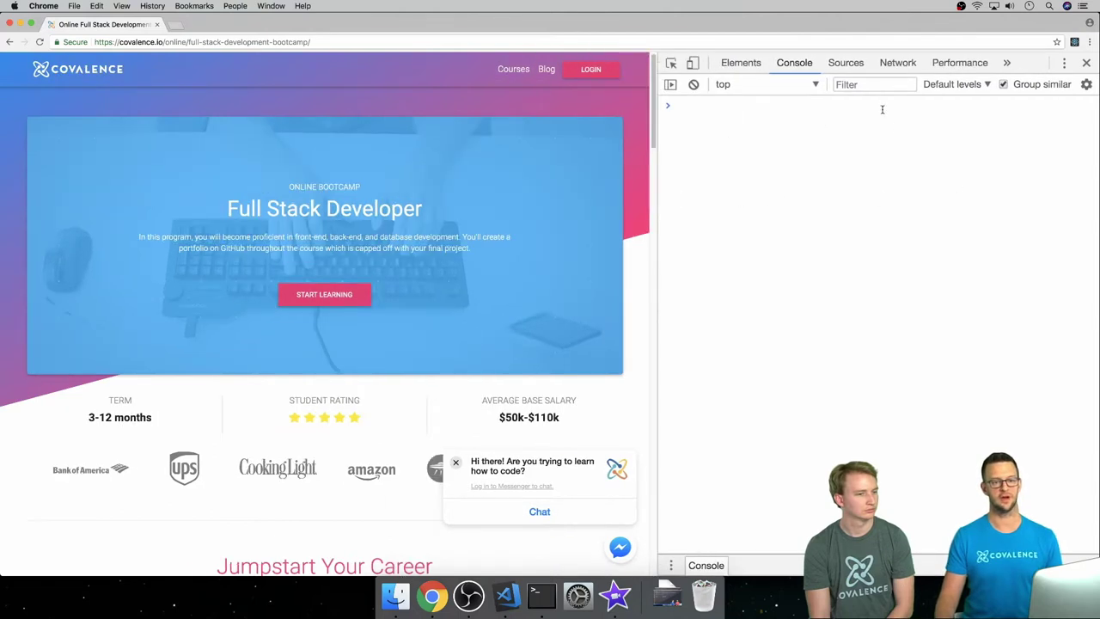
click(896, 64)
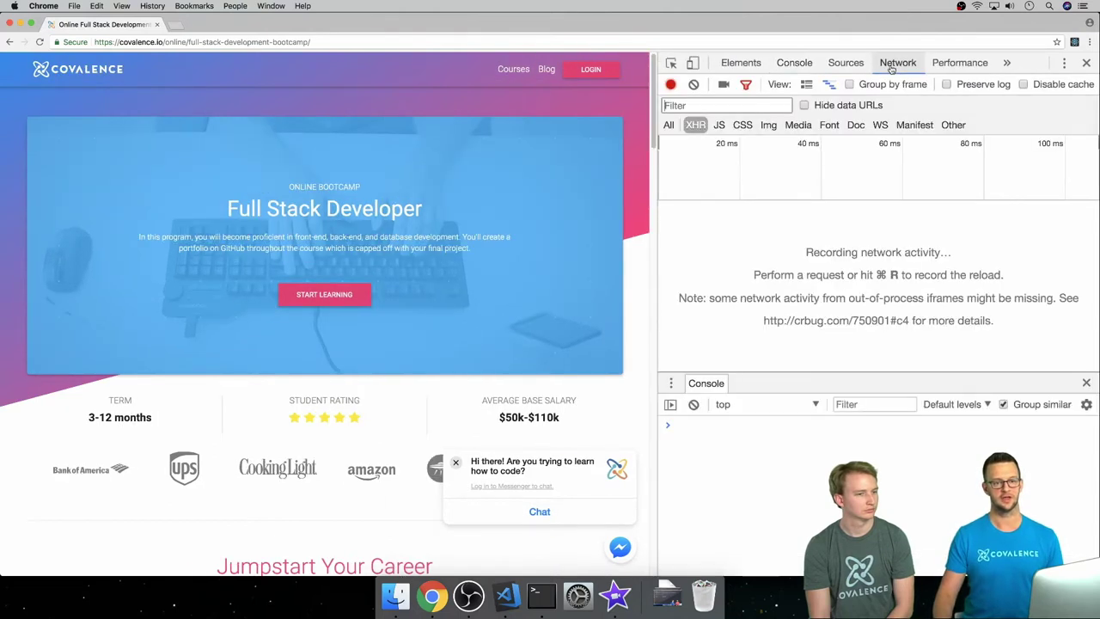
click(669, 125)
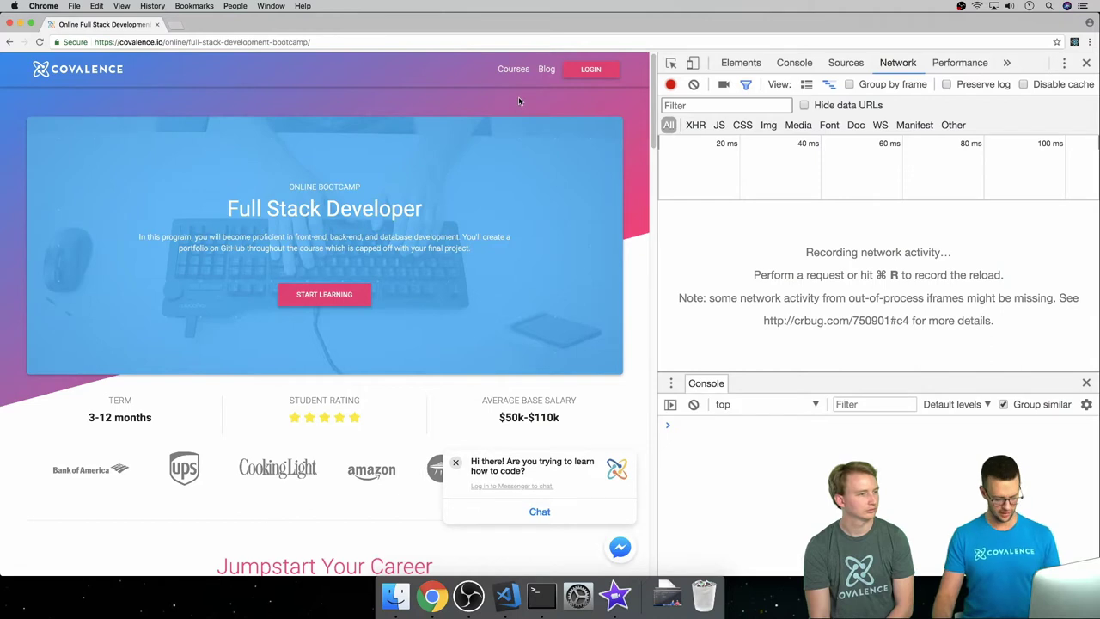
Step: Reload the bootcamp page to record its network requests and look through the captured files
key(super+r)
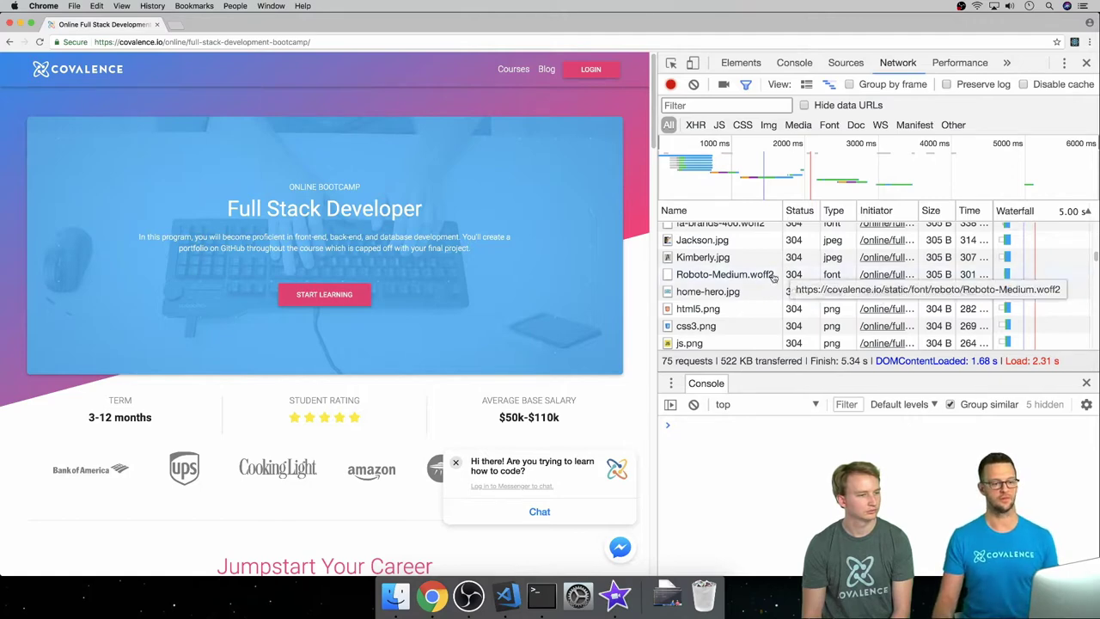
scroll(772, 274, down, 10)
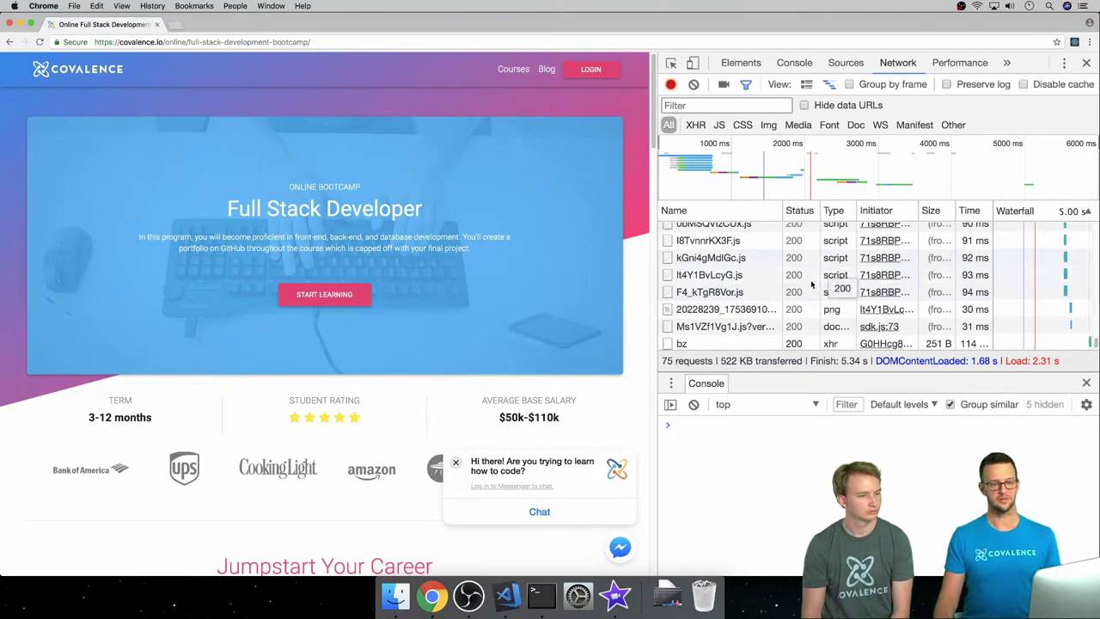
scroll(837, 275, up, 5)
scroll(851, 292, down, 5)
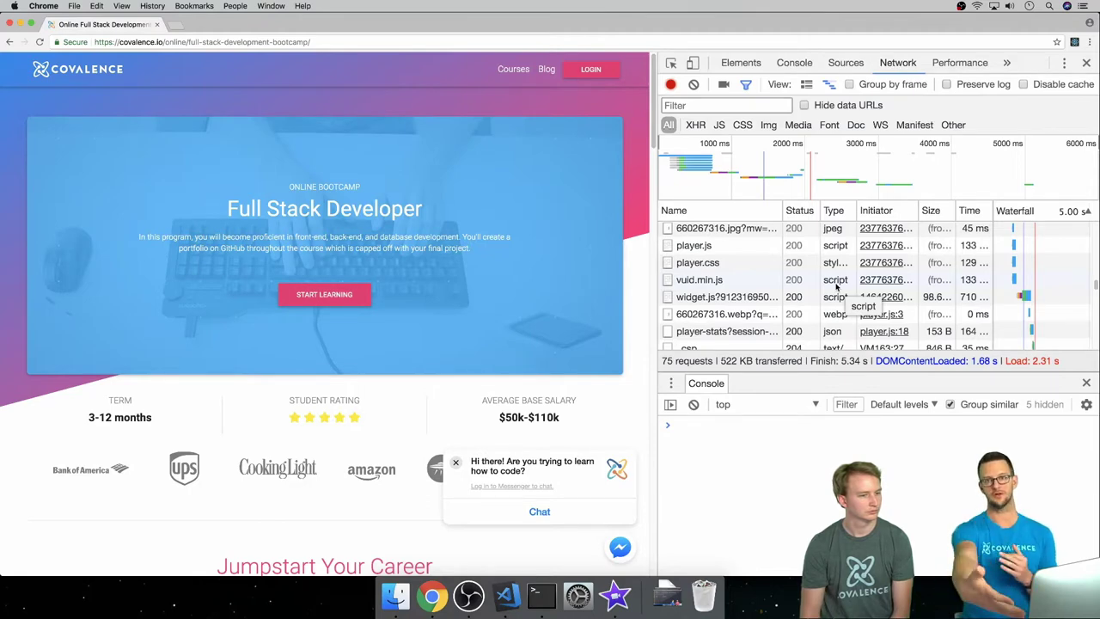
Step: Examine the names, statuses and types of the recorded requests, from the initial page document to the last scripts
scroll(836, 287, down, 10)
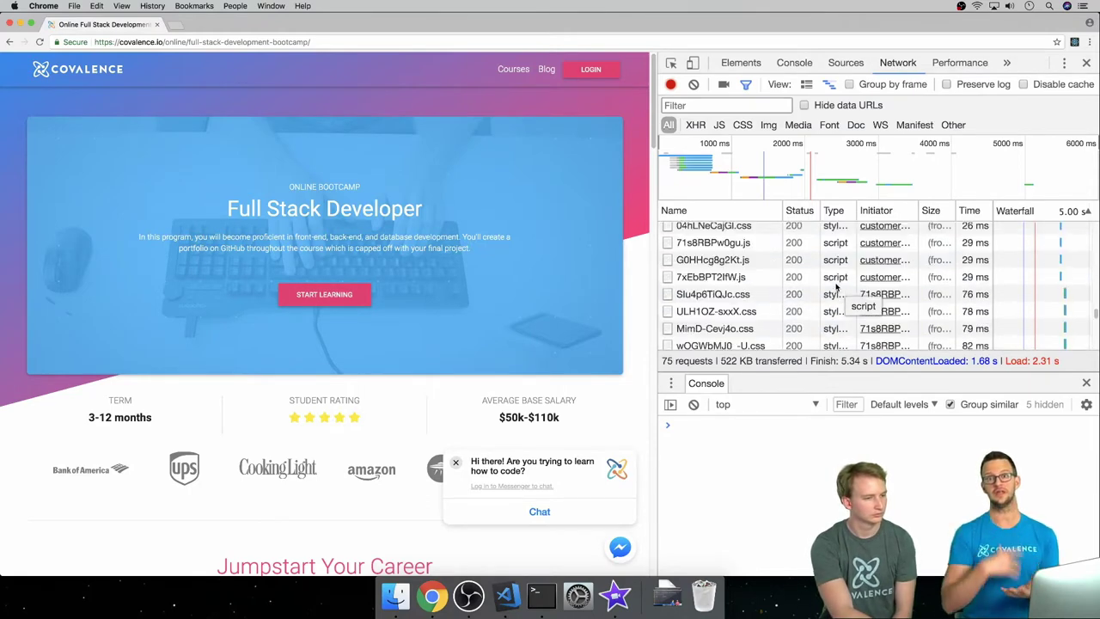
scroll(836, 286, down, 15)
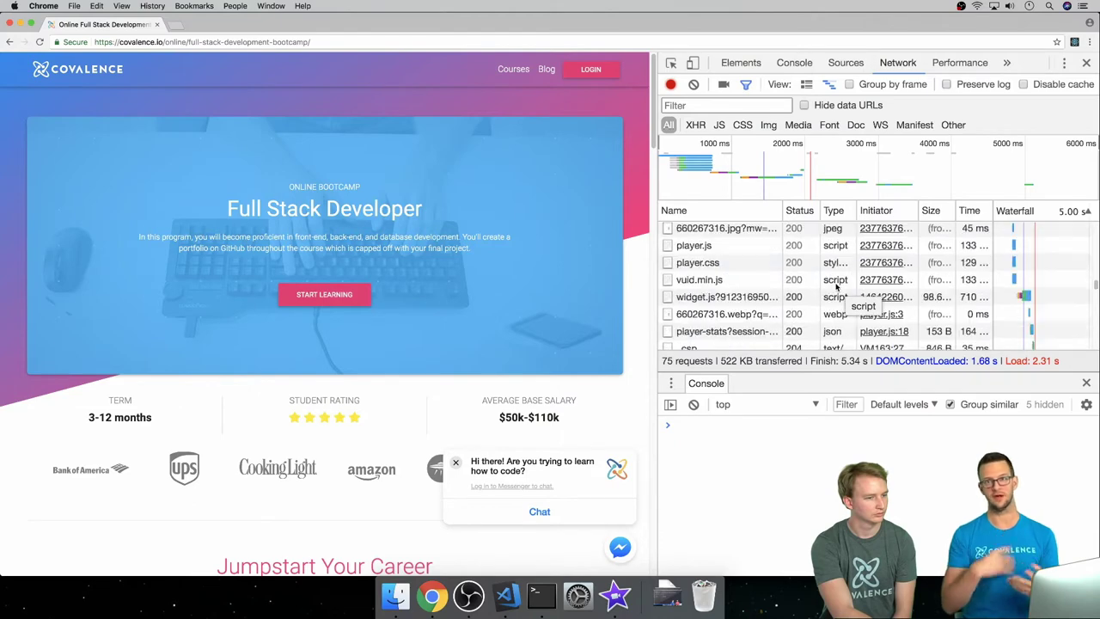
scroll(836, 287, up, 15)
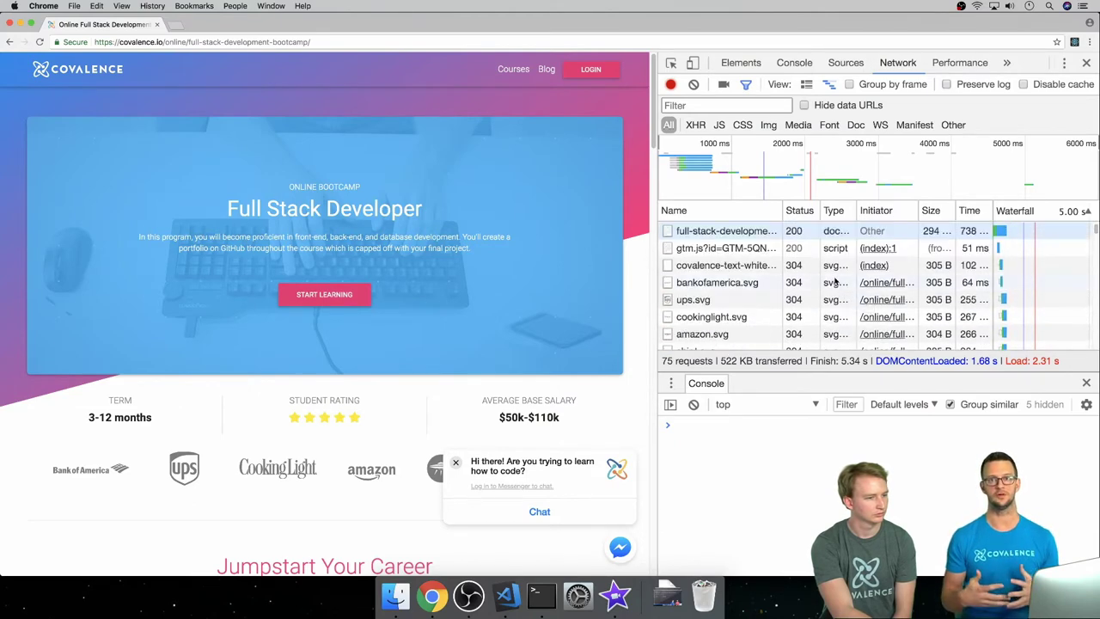
scroll(836, 282, down, 5)
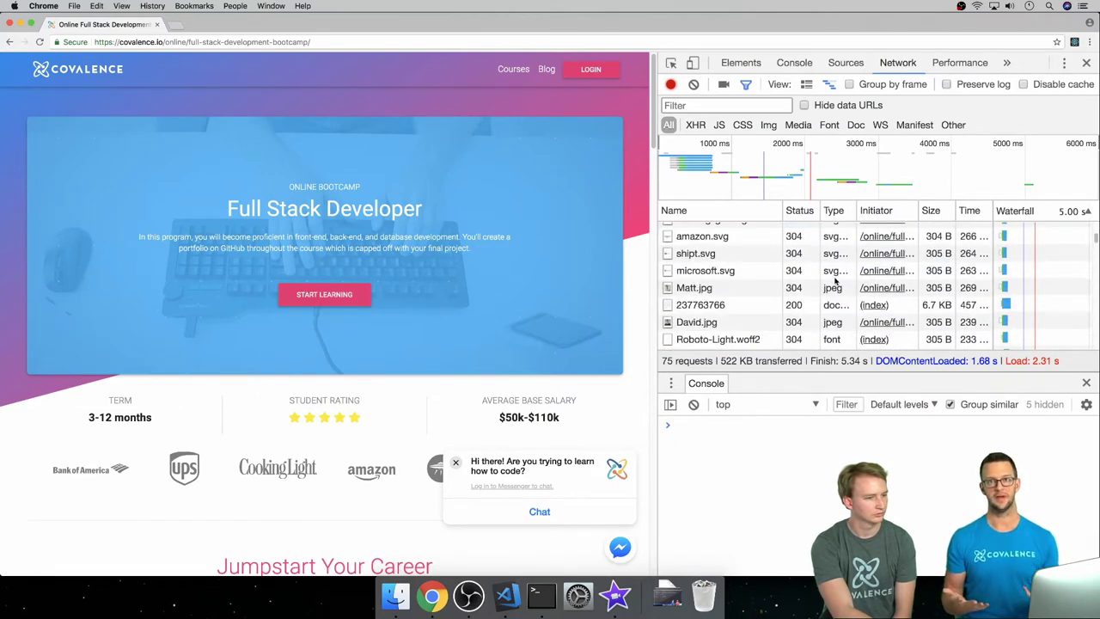
scroll(836, 281, up, 5)
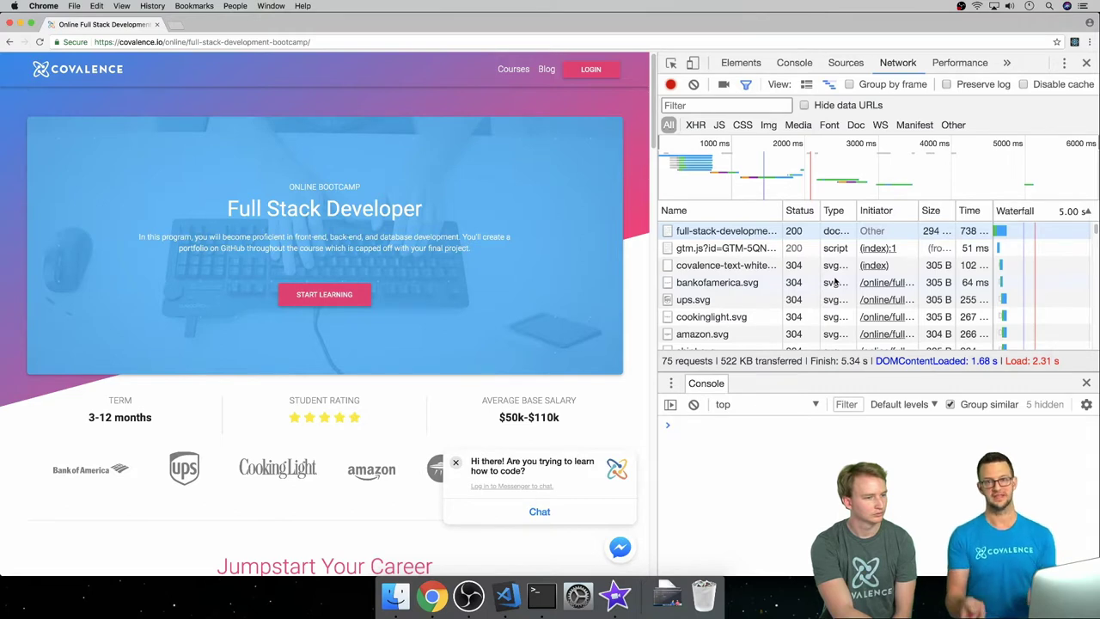
scroll(836, 281, down, 5)
scroll(836, 281, up, 5)
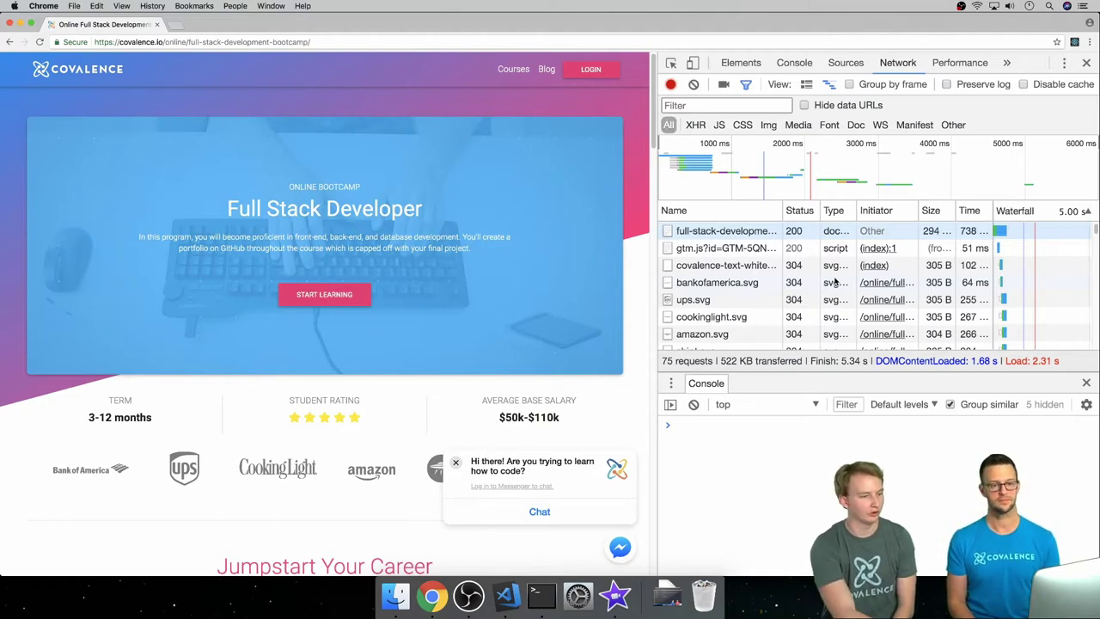
scroll(836, 282, down, 20)
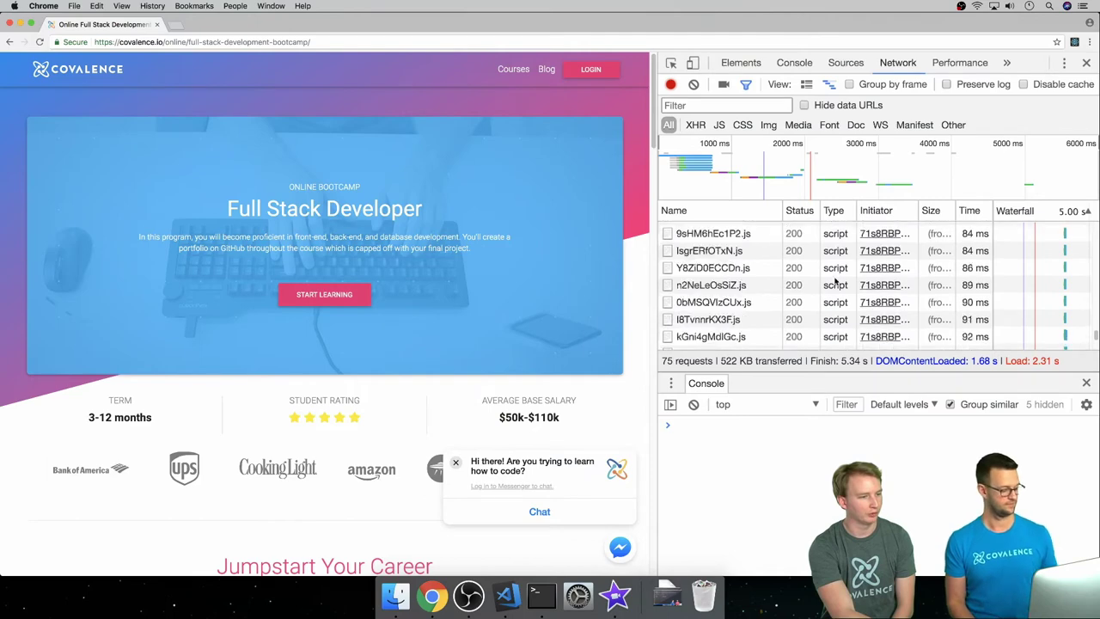
scroll(836, 282, up, 5)
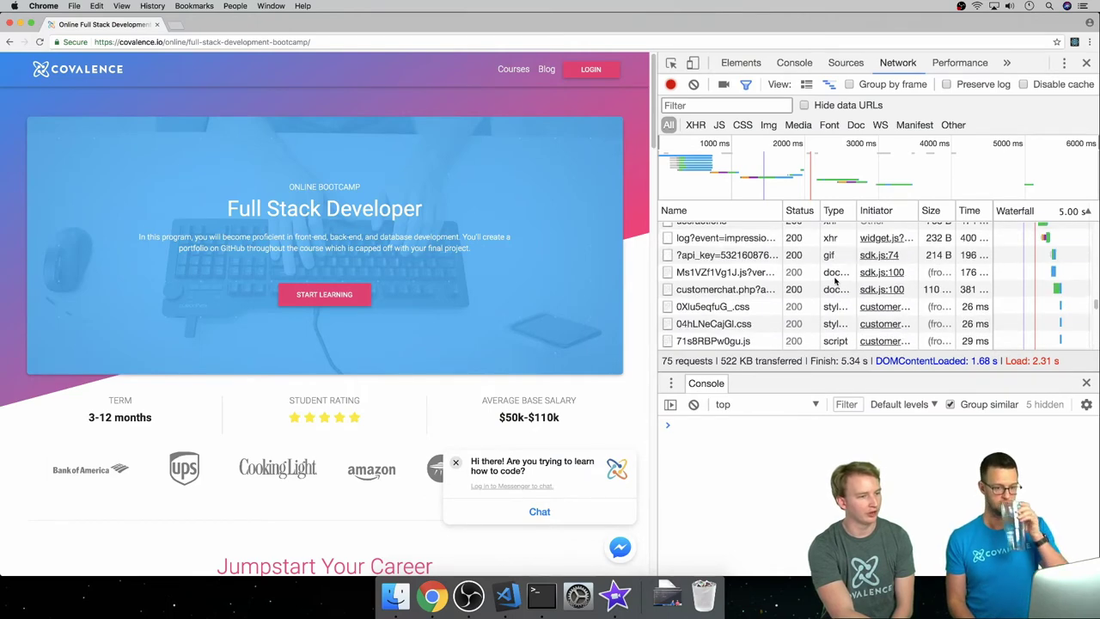
Step: Widen the Size column of the request list and review the sizes of the loaded files
scroll(836, 282, up, 15)
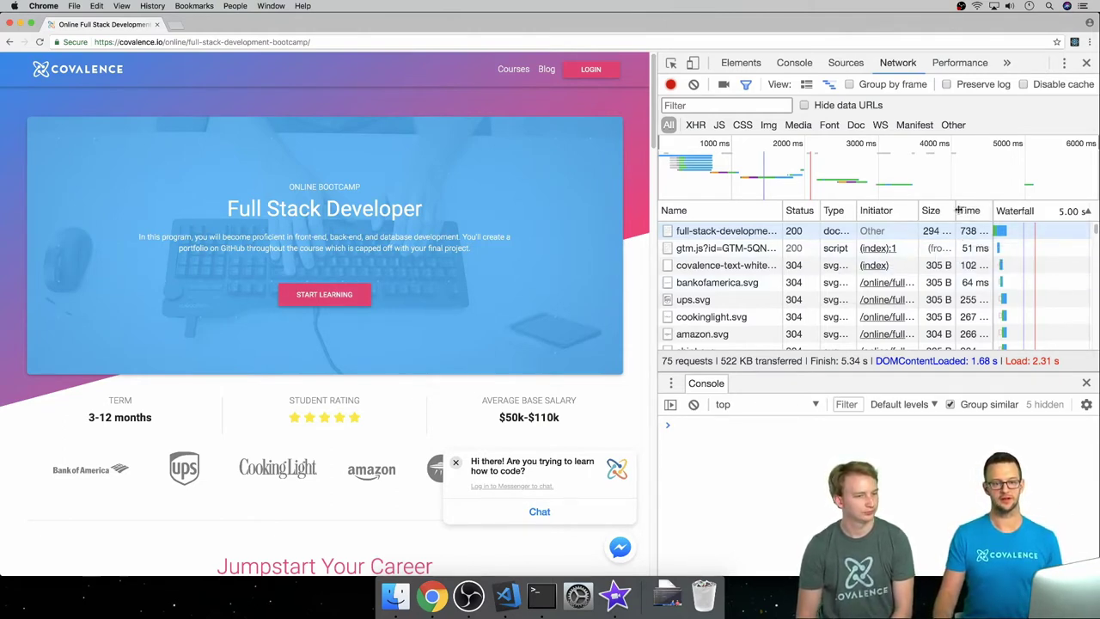
drag(955, 210, 976, 210)
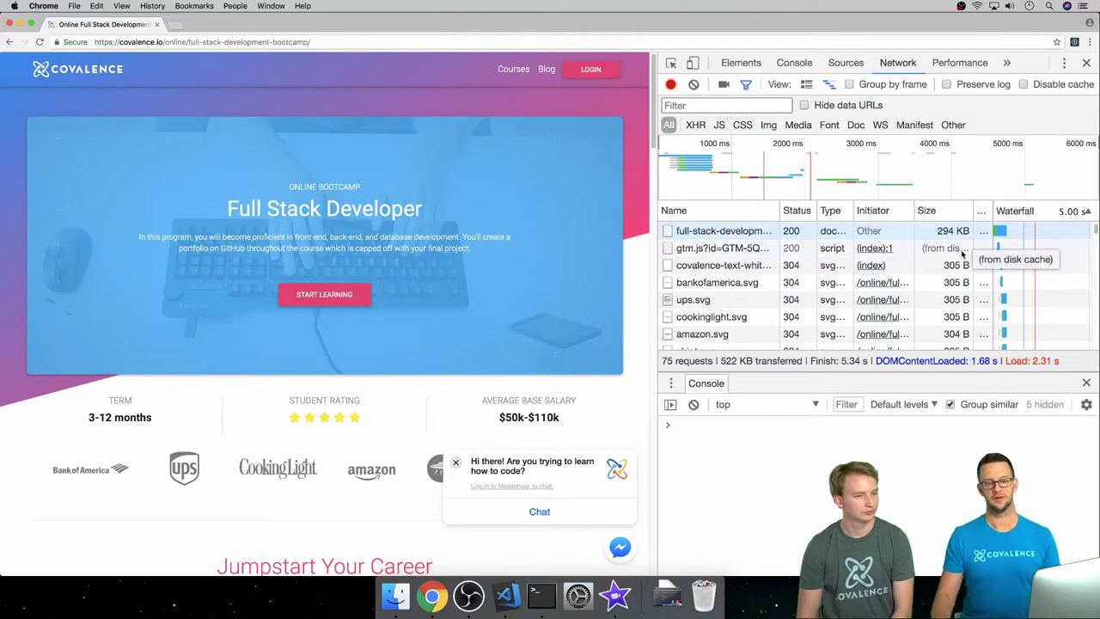
scroll(962, 252, down, 10)
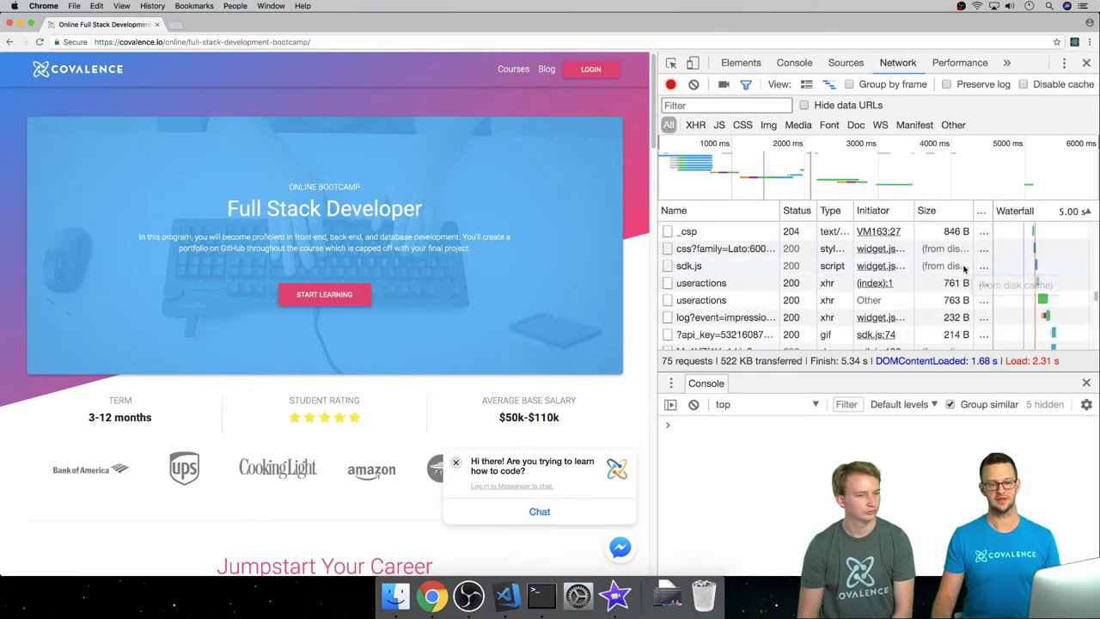
scroll(964, 271, up, 3)
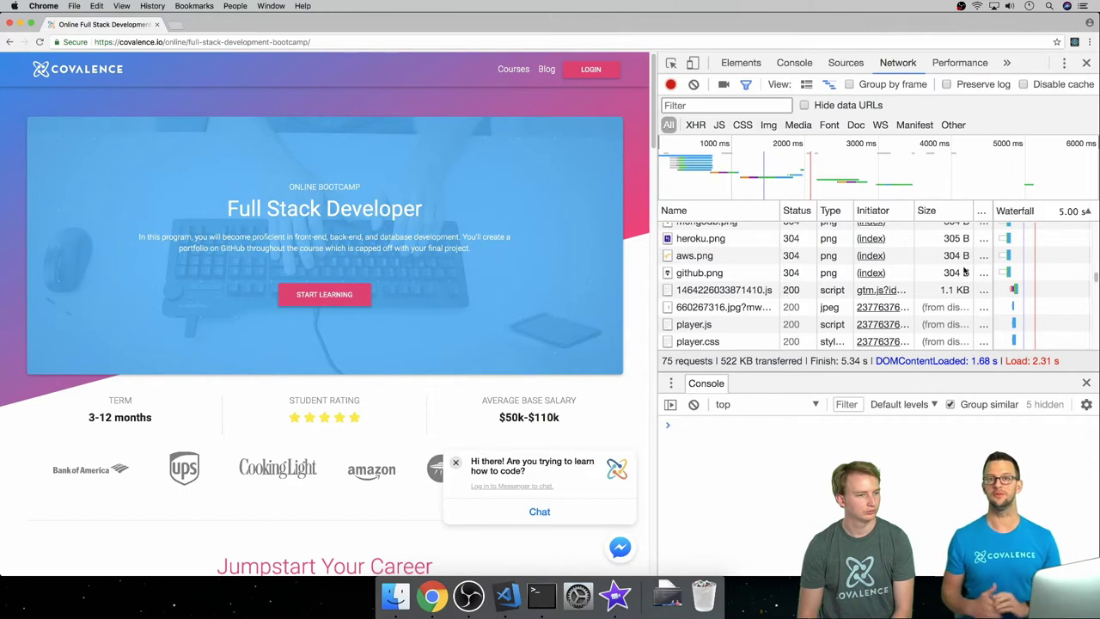